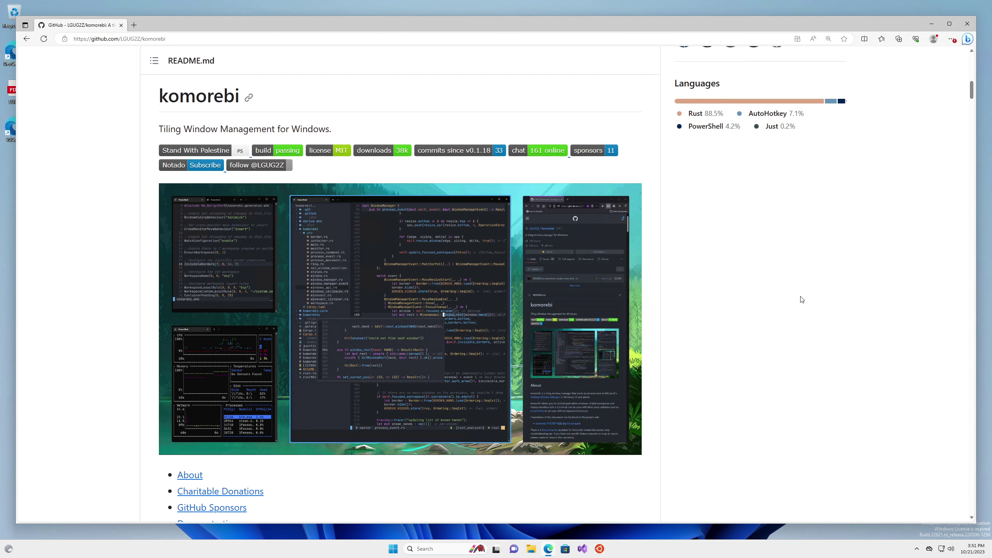
Open the add autostart commands commit's checks and the Windows Build (x86_64-pc-windows-msvc) job details.
scroll(785, 314, "down", 2)
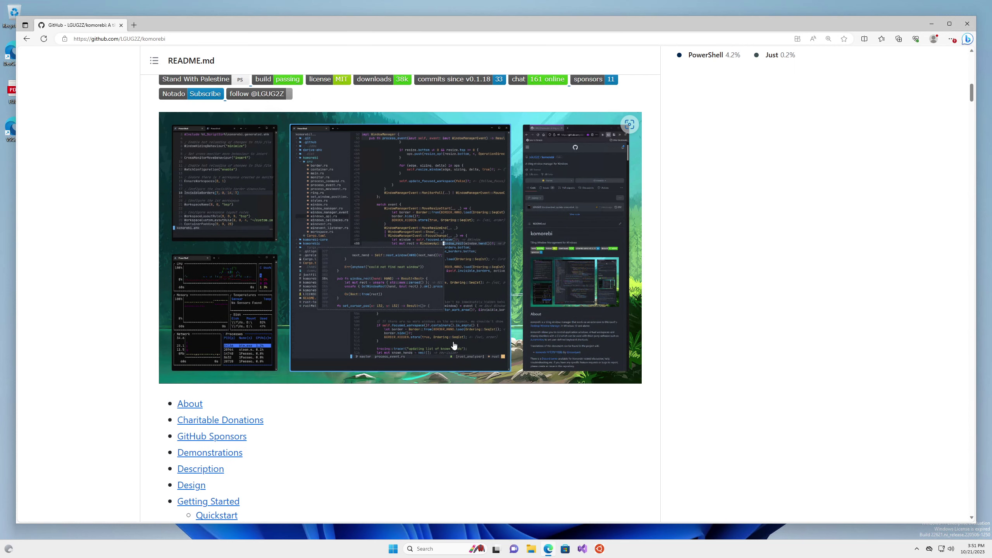
scroll(629, 385, "up", 2)
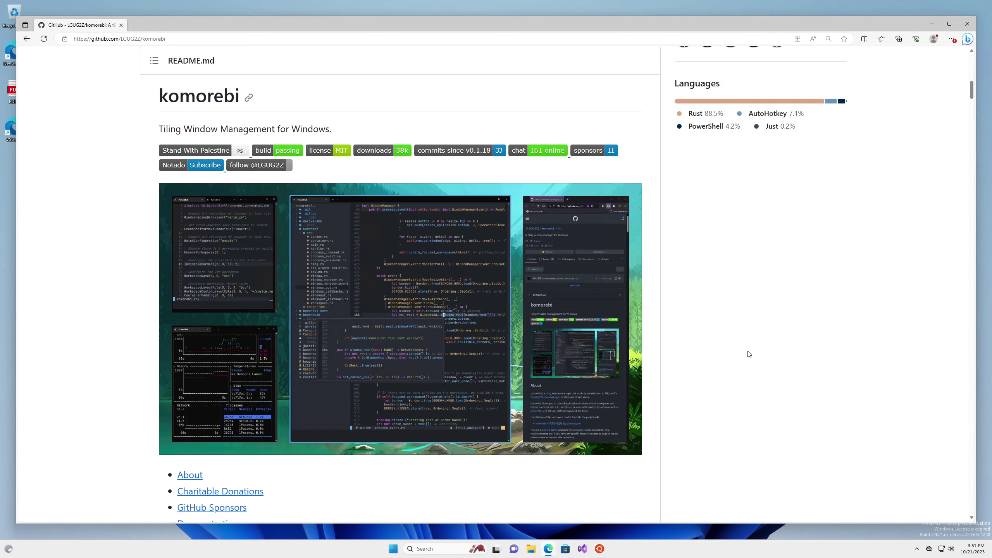
scroll(749, 355, "down", 10)
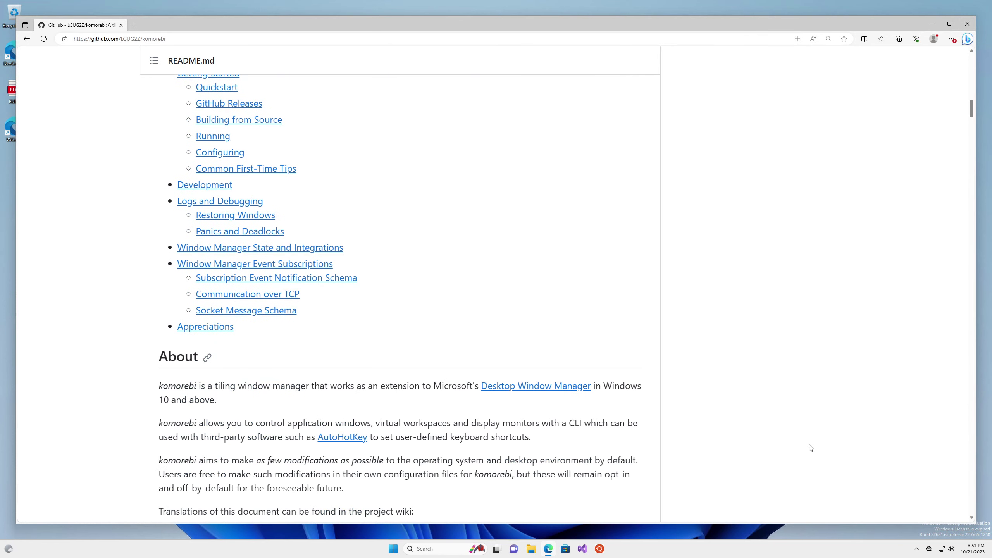
scroll(810, 446, "up", 15)
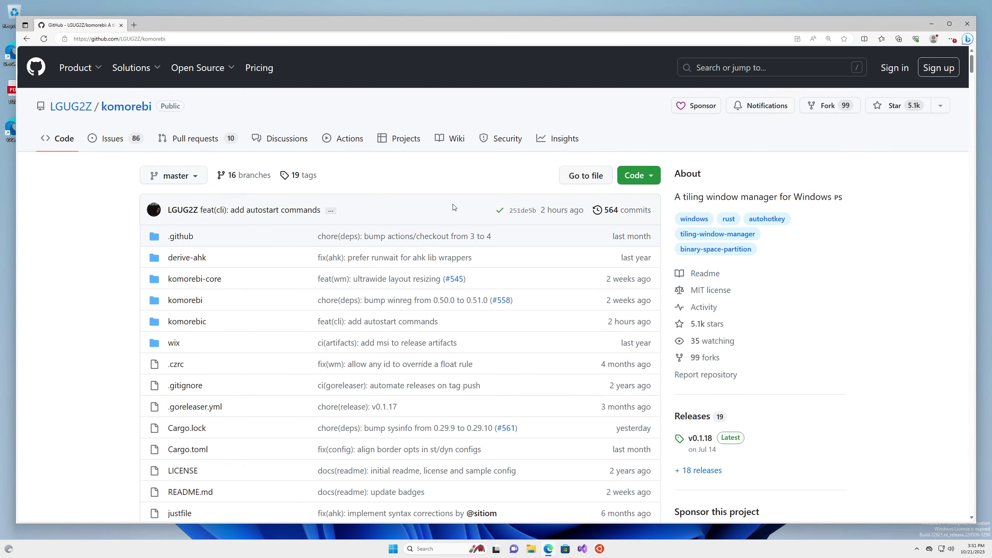
left_click(272, 213)
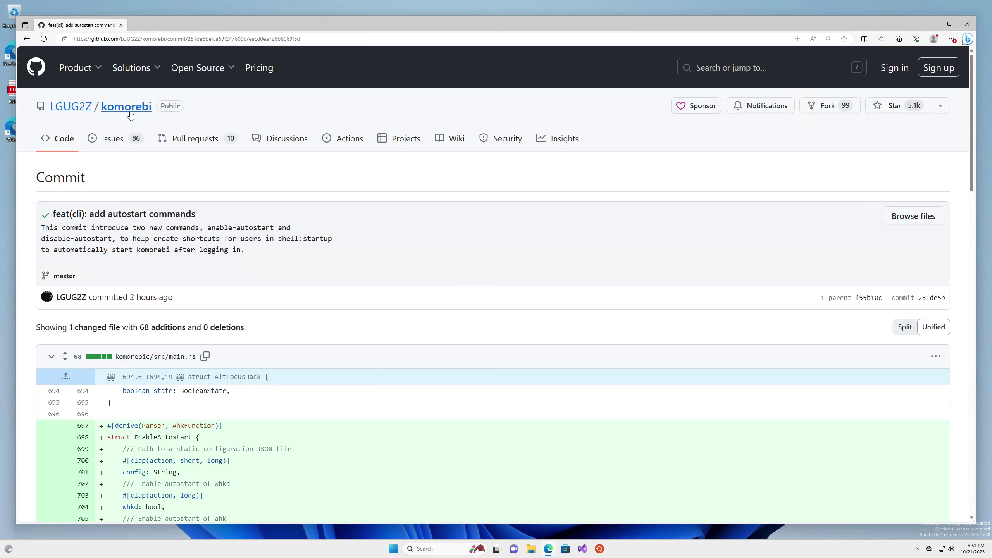
left_click(45, 216)
left_click(311, 276)
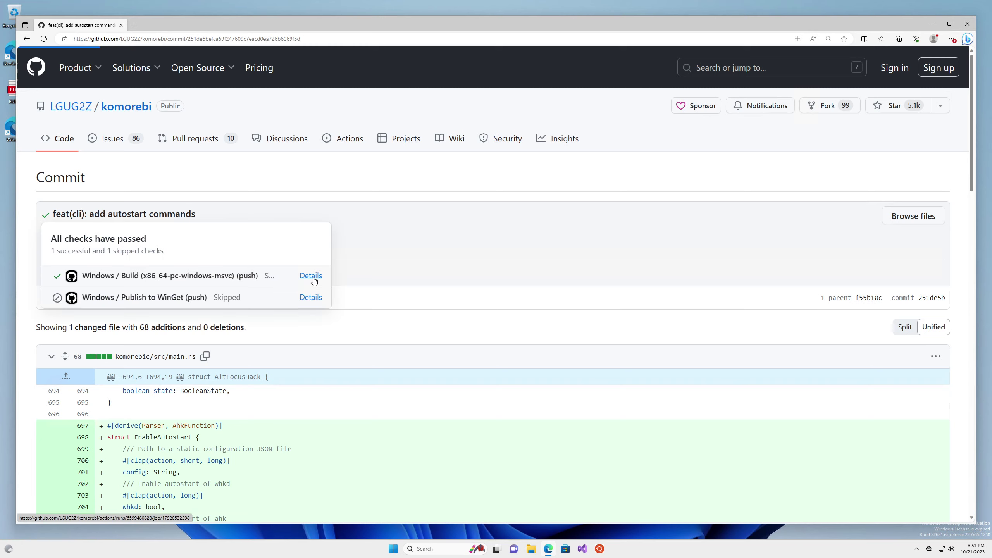
Open the workflow run summary and select the 32.1 MB komorebi-x86_64-pc-windows-msvc artifact name.
scroll(299, 429, "down", 5)
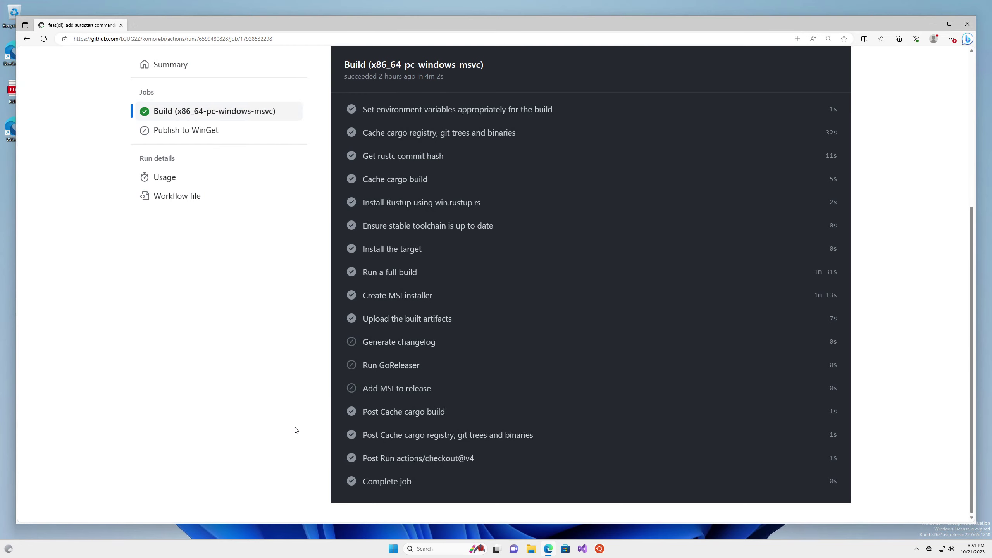
scroll(296, 430, "up", 5)
left_click(206, 232)
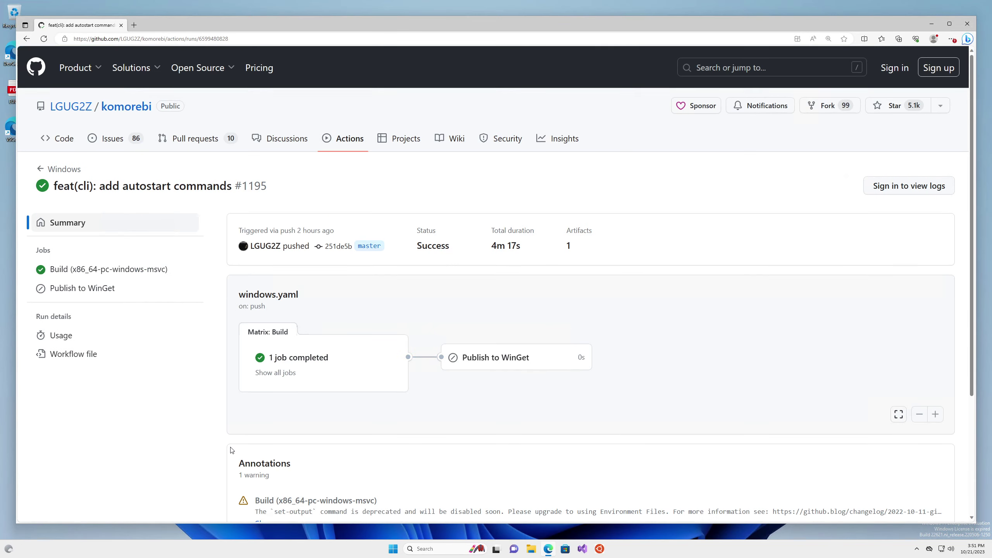
scroll(232, 450, "down", 4)
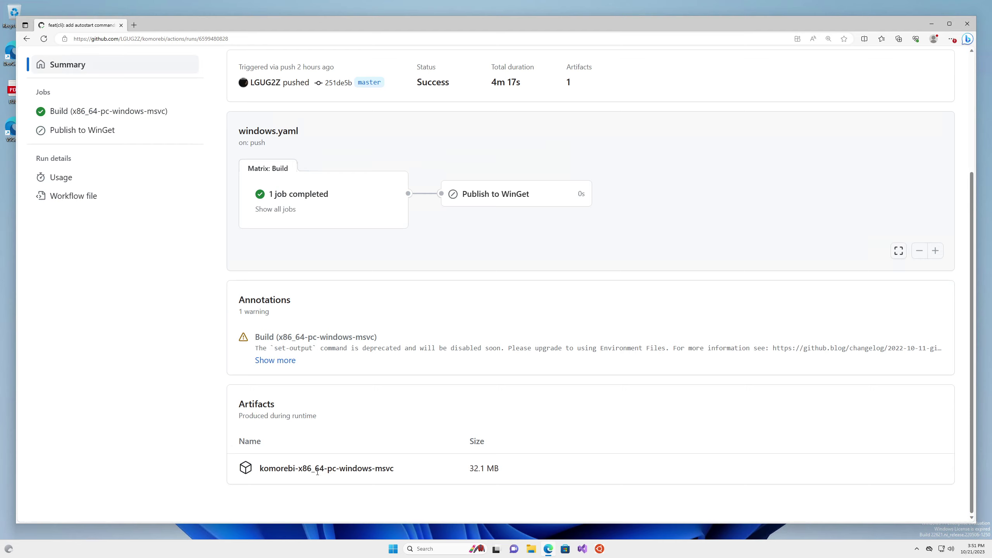
triple_click(294, 468)
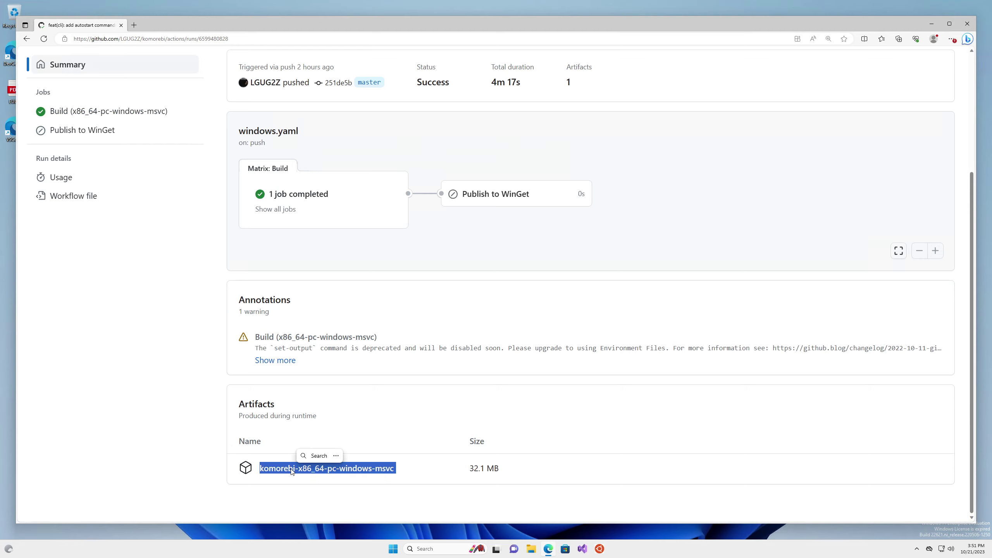
key("ctrl+c")
scroll(315, 468, "up", 4)
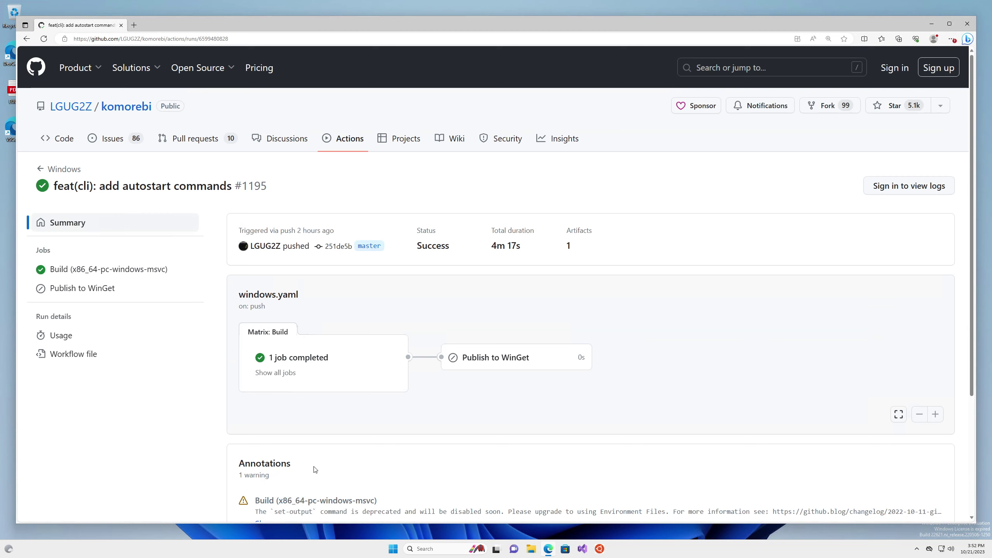
scroll(315, 470, "down", 3)
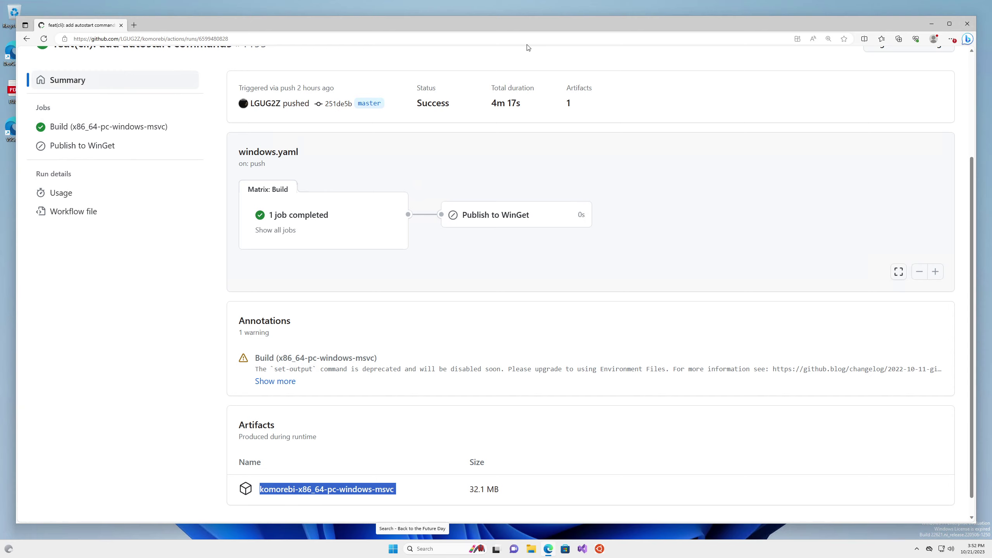
Load the pasted artifact URL, which returns a 404 sign-in page, then close Edge.
left_click(500, 55)
left_click(510, 36)
key("ctrl+v")
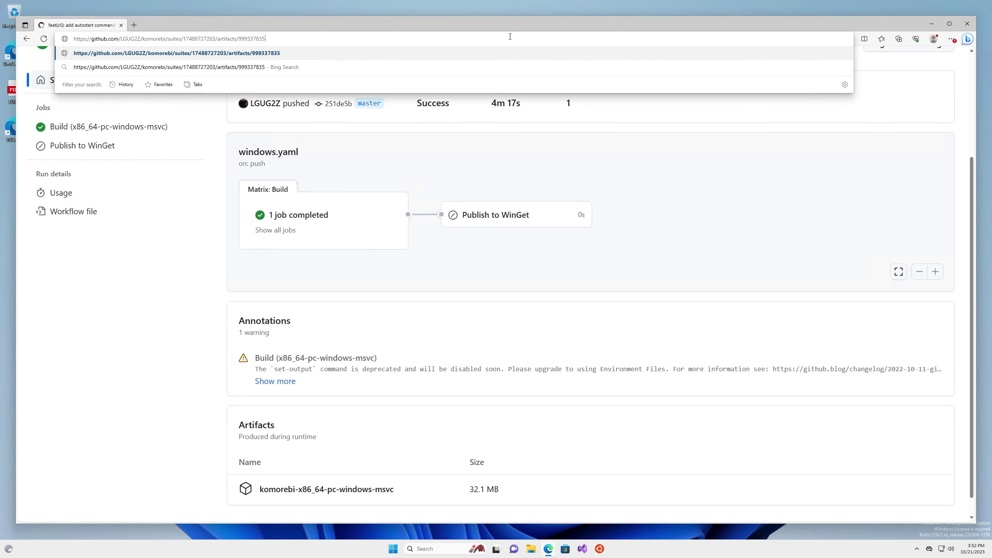
key("Return")
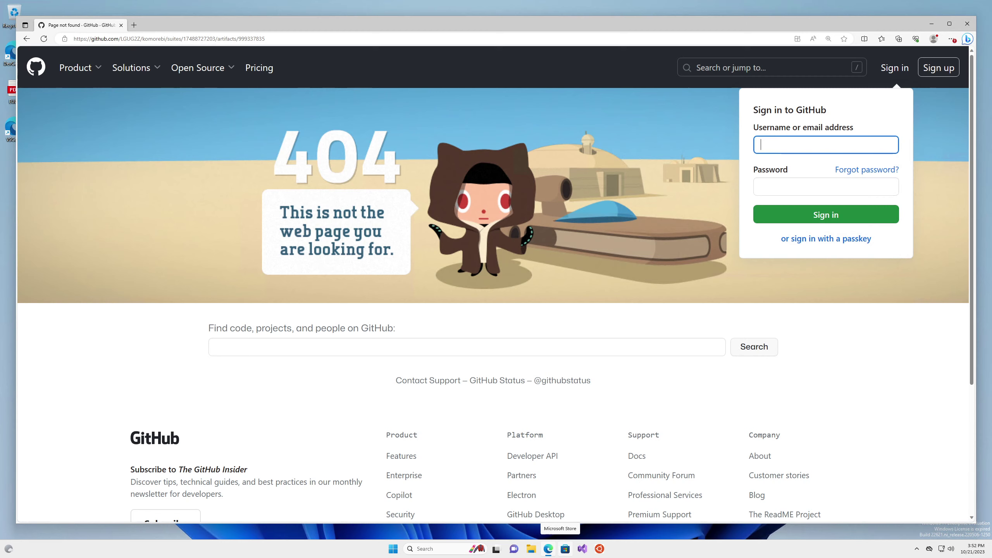
left_click(802, 11)
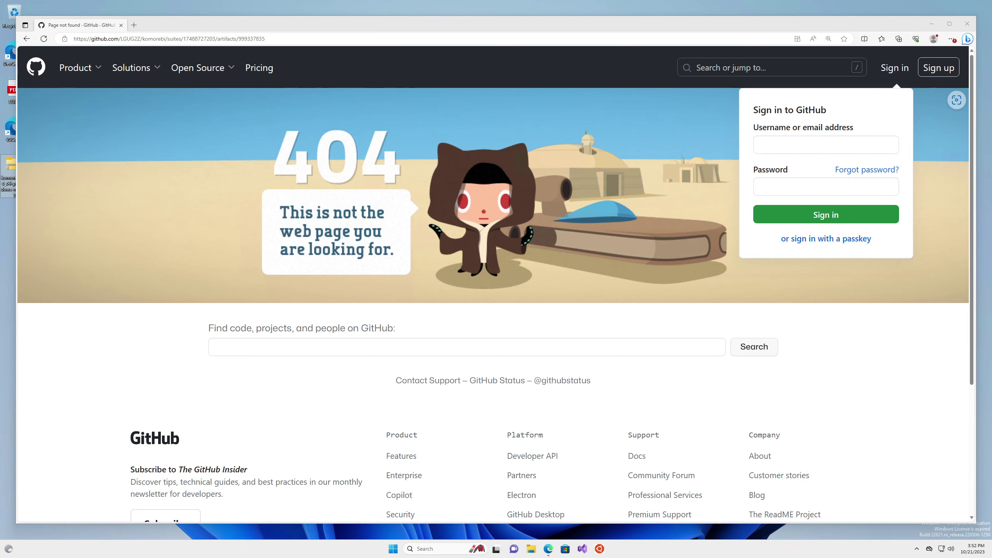
Open the downloaded komorebi zip's x86_64-pc-windows-msvc\release folder and select komorebic.
left_click(967, 25)
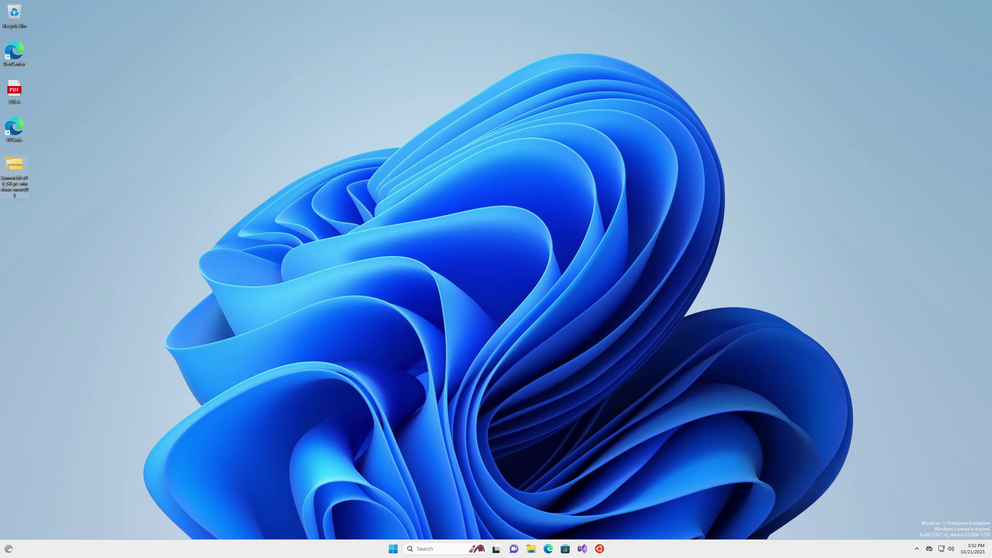
double_click(16, 169)
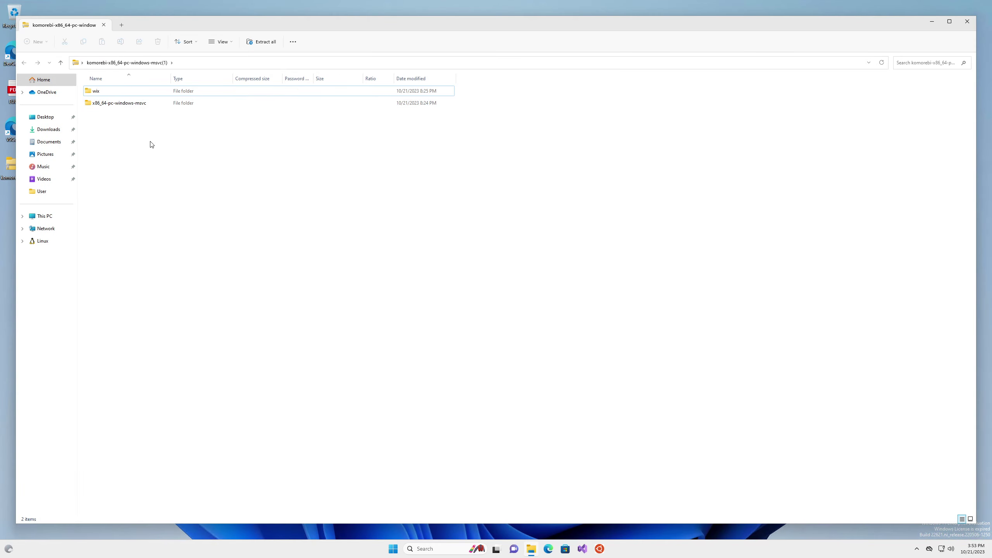
double_click(138, 109)
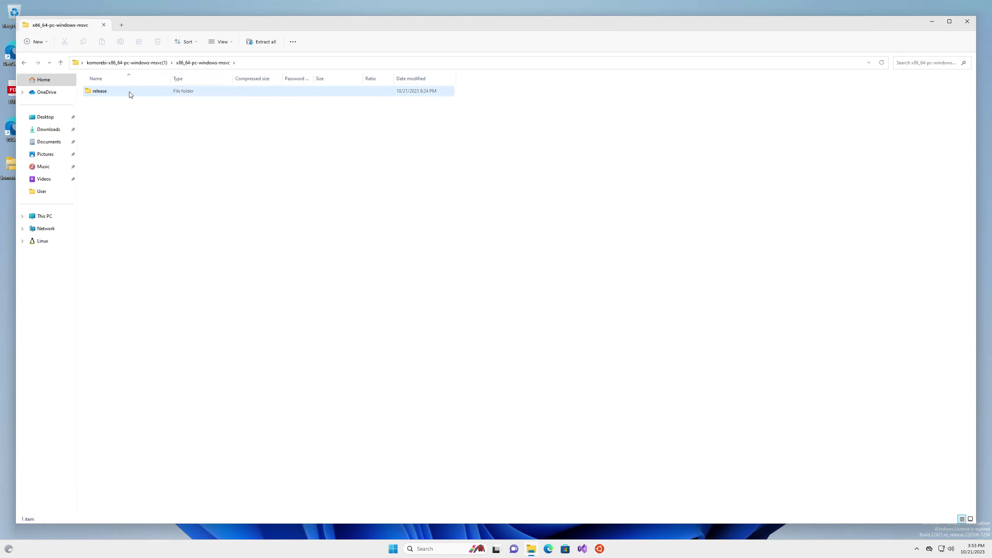
double_click(128, 93)
left_click(148, 91)
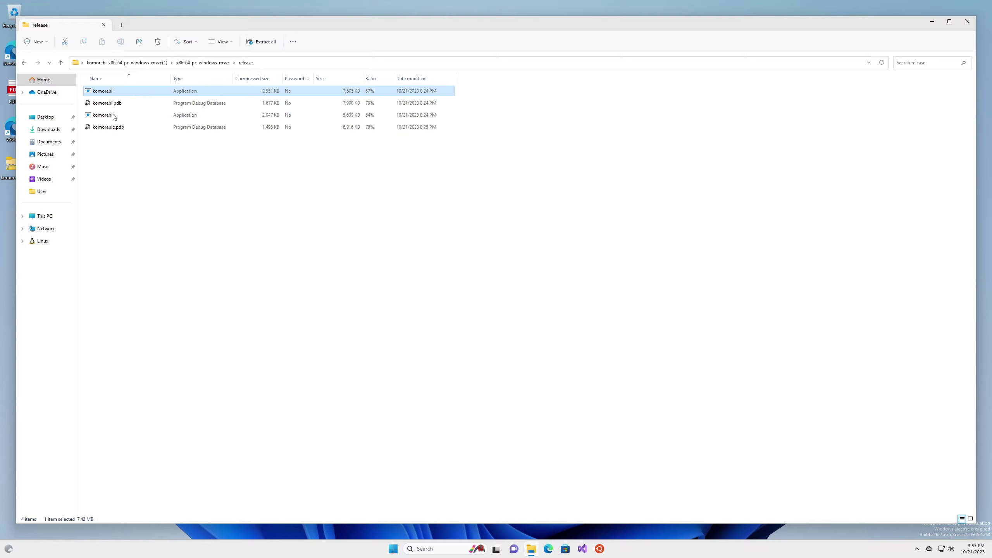
left_click(110, 117)
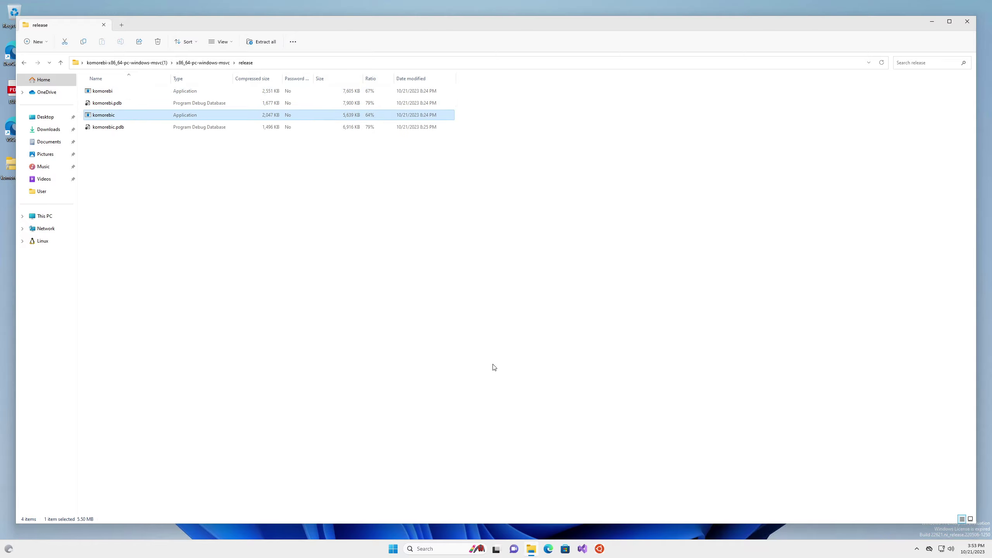
Launch Windows Terminal and run where komorebi in a new Command Prompt tab.
key("super")
type("terminal")
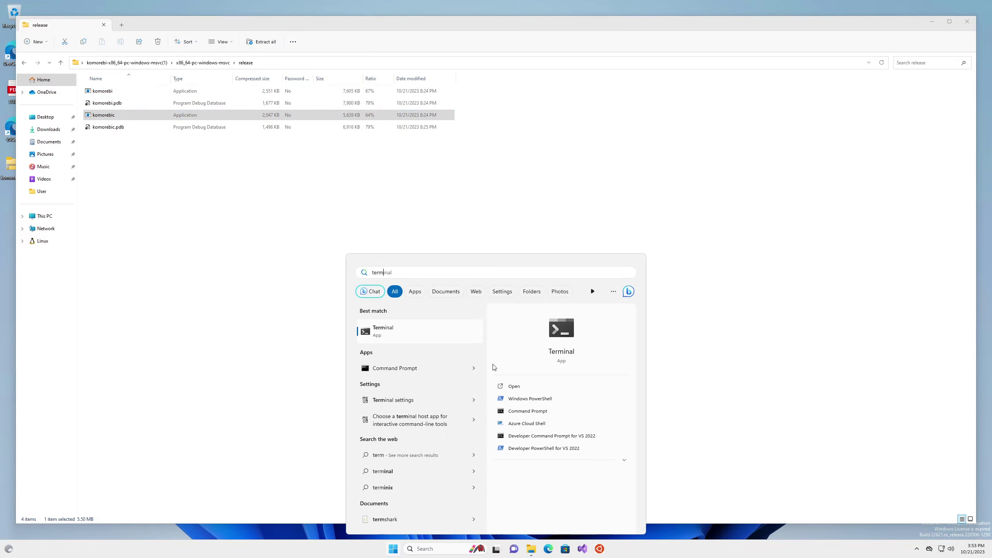
key("Return")
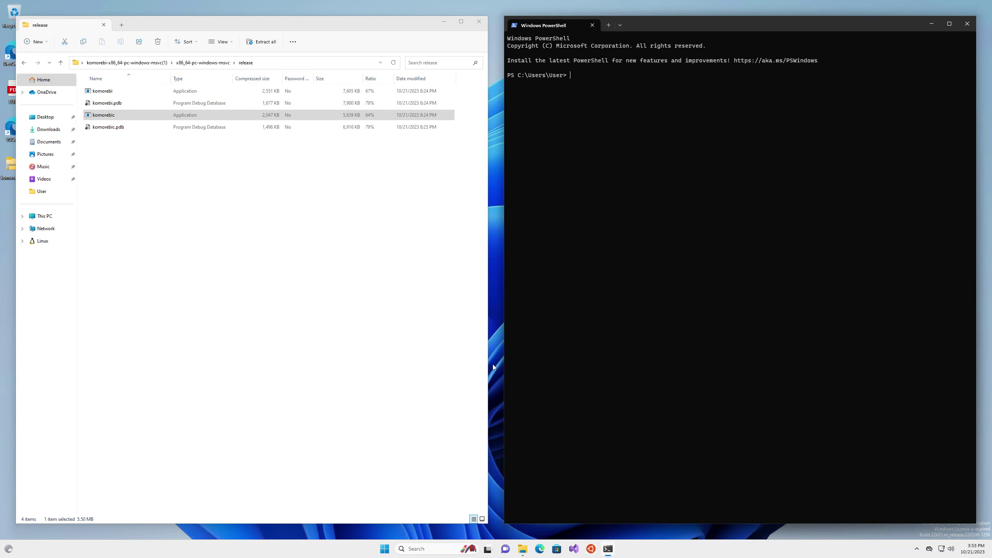
left_click(620, 26)
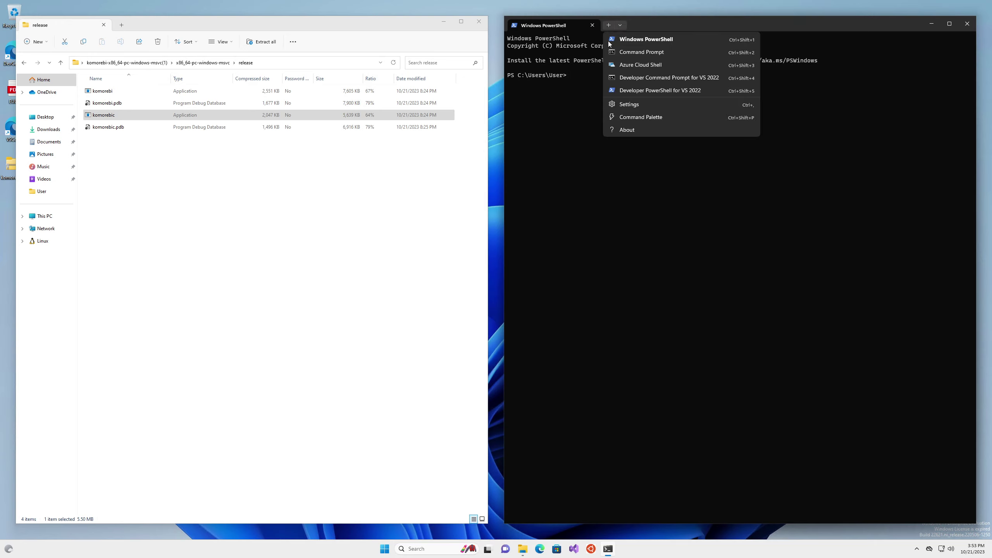
left_click(673, 54)
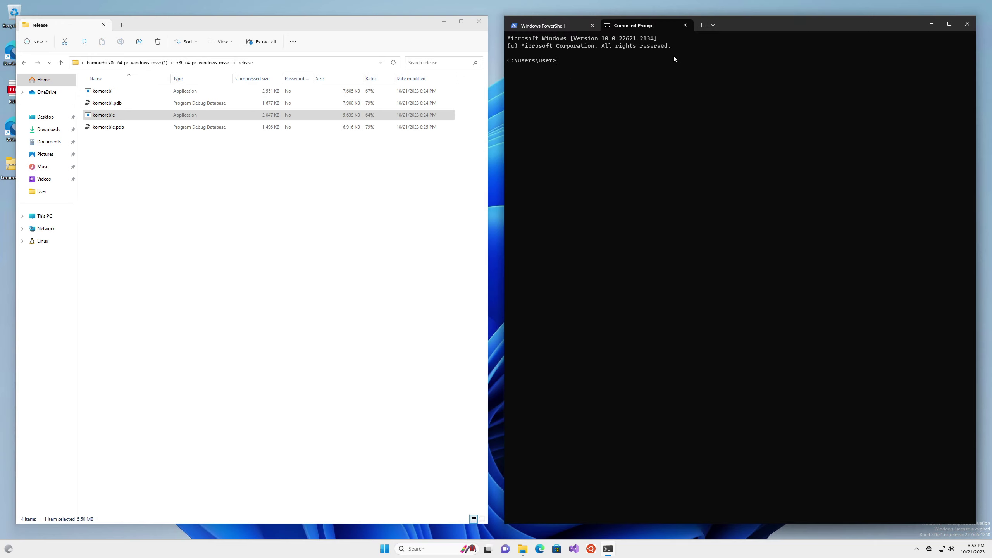
type("where komorebi")
key("Return")
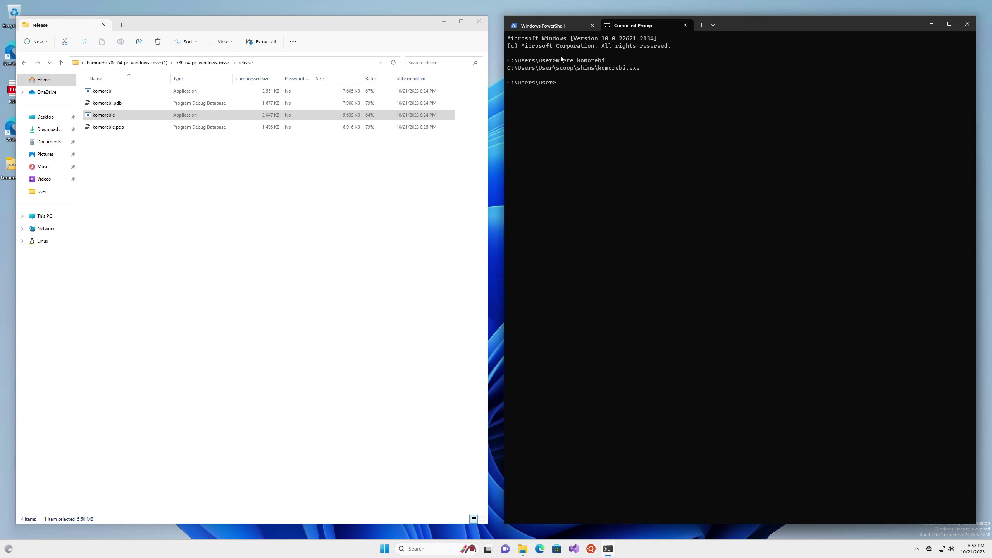
In PowerShell, navigate into scoop\apps\komorebi, listing each folder along the way.
left_click(555, 26)
type("cd scoop")
key("Return")
type("ls")
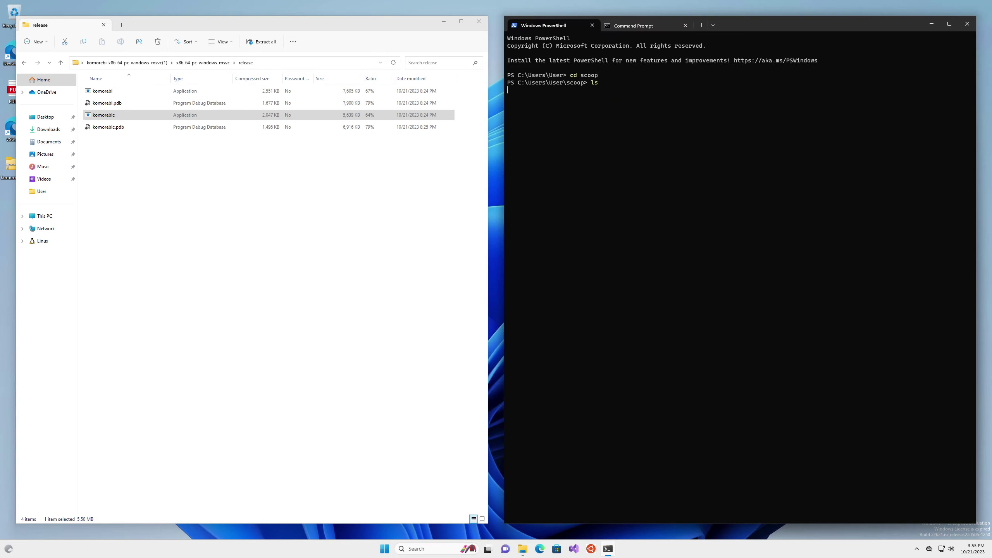
key("Return")
type("cd")
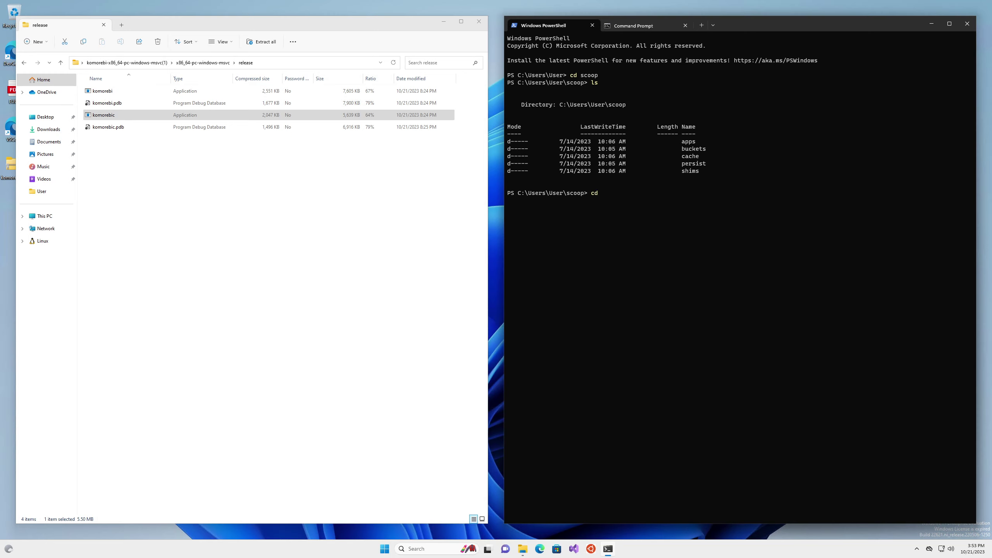
type(" apps")
key("Return")
type("ls")
key("Return")
type("cd")
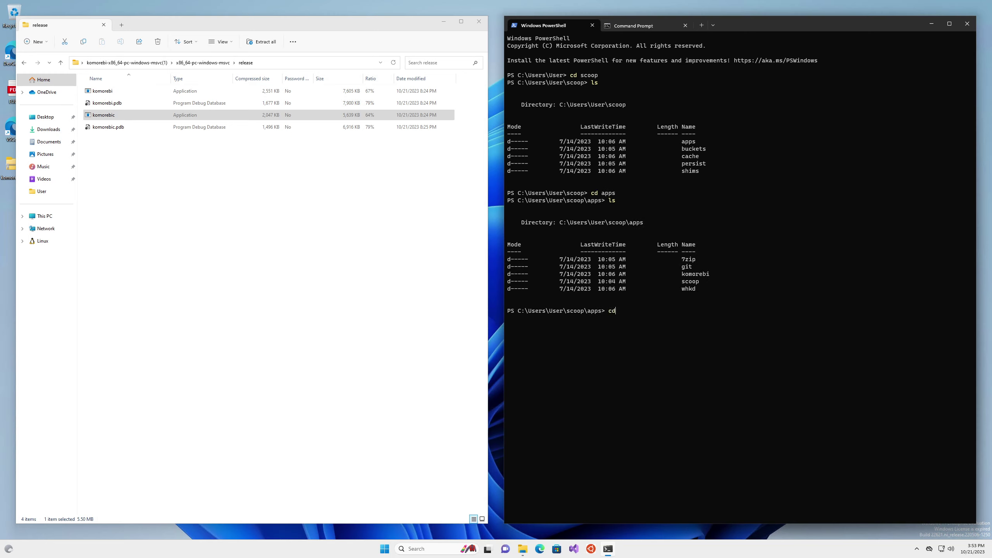
type(" komorebi")
key("Return")
type("ls")
key("Return")
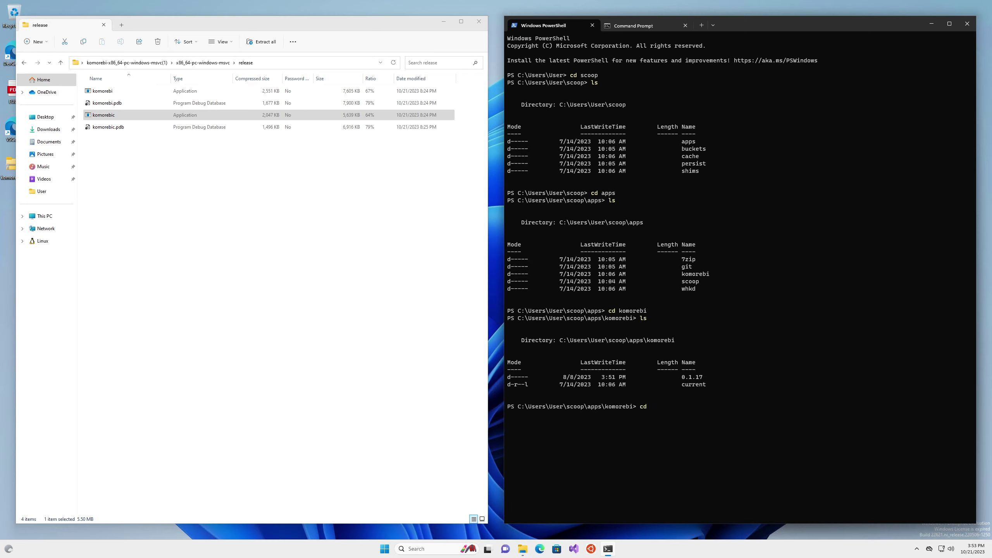
Enter the 0.1.17 version folder and list its files.
key("BackSpace")
key("BackSpace")
type("cd 0.1")
key("Tab")
key("Return")
type("ls")
key("Return")
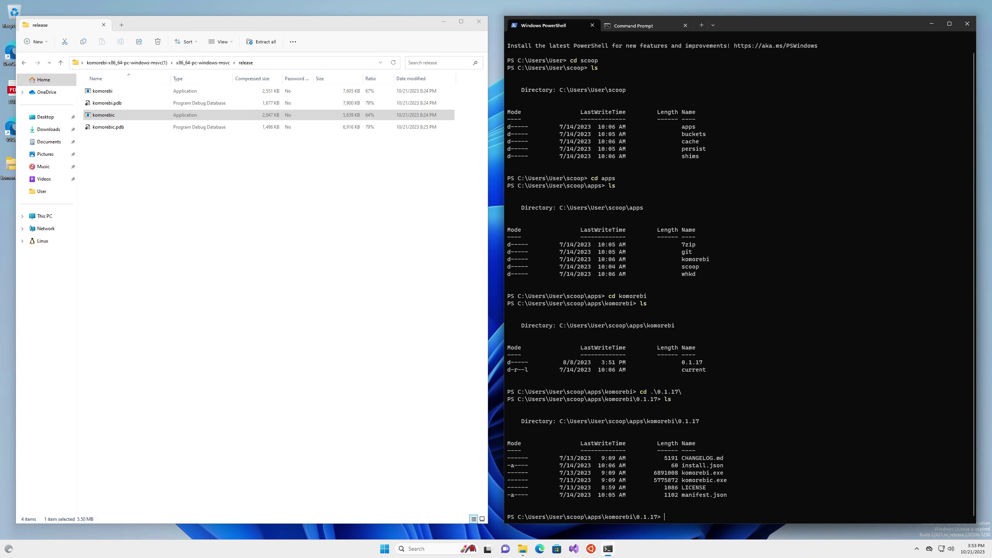
Enlarge the terminal text and run komorebic --version, correcting the misspelled option.
type("explroe")
type("r")
key("ctrl+u")
key("BackSpace")
key("BackSpace")
key("BackSpace")
key("BackSpace")
key("BackSpace")
key("BackSpace")
key("BackSpace")
key("BackSpace")
key("BackSpace")
key("BackSpace")
type("komo")
key("ctrl+plus")
key("ctrl+plus")
key("ctrl+plus")
key("ctrl+plus")
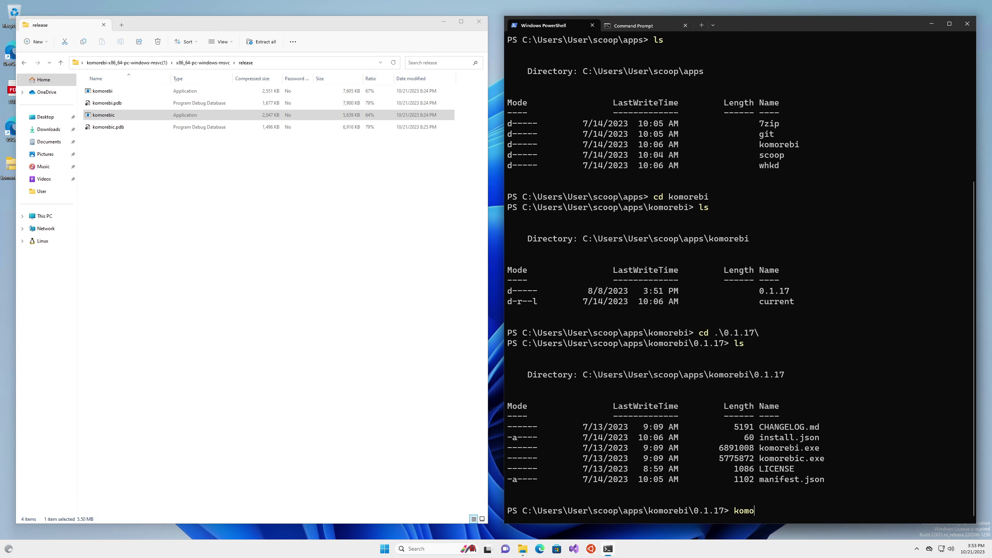
key("BackSpace")
key("BackSpace")
key("BackSpace")
key("BackSpace")
type("komorebic --verison")
key("Return")
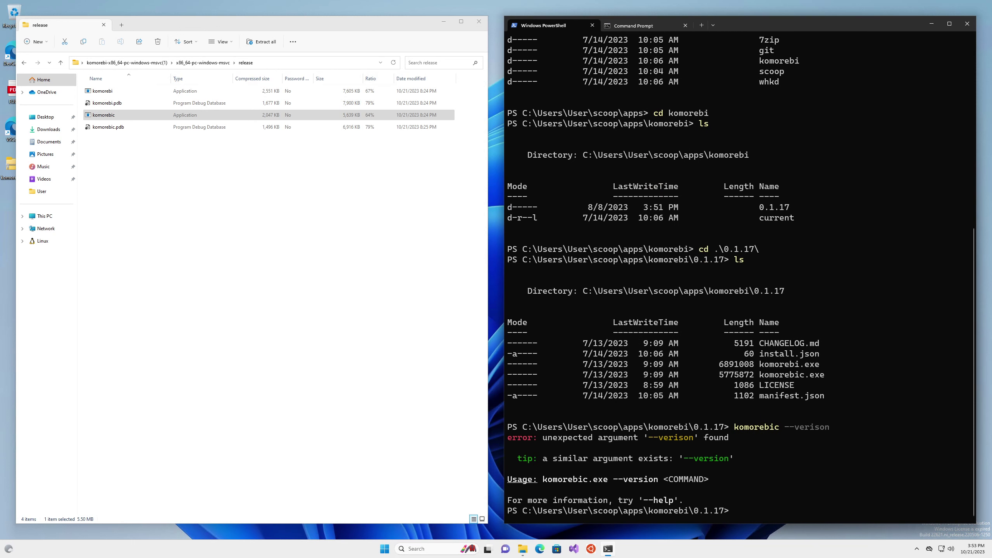
key("Up")
key("BackSpace")
key("BackSpace")
key("BackSpace")
key("BackSpace")
type("sion")
key("Return")
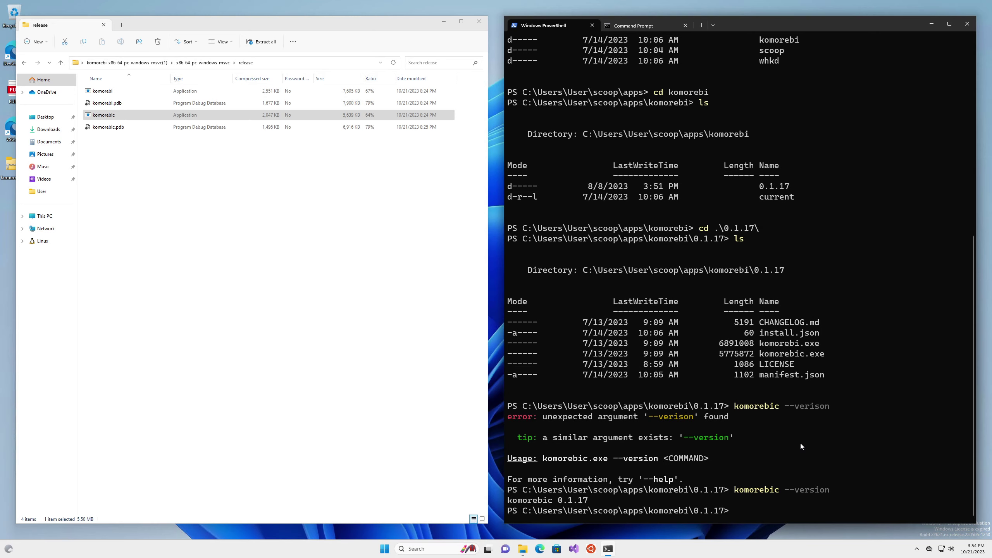
Stop komorebi, delete komorebi.exe and komorebic.exe, and open the 0.1.17 folder in Explorer.
type("komorebic stop")
key("Return")
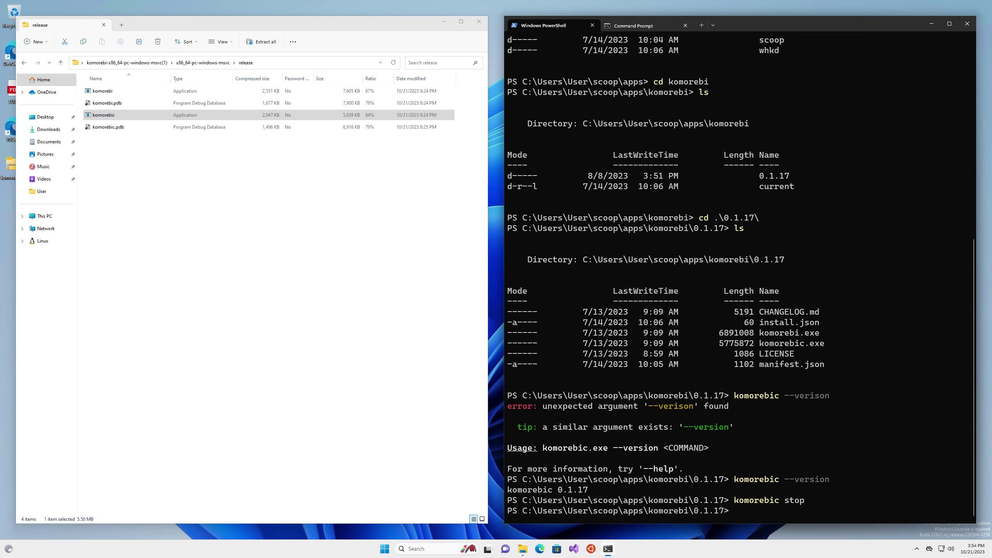
type("rm komorebi.exe")
key("Return")
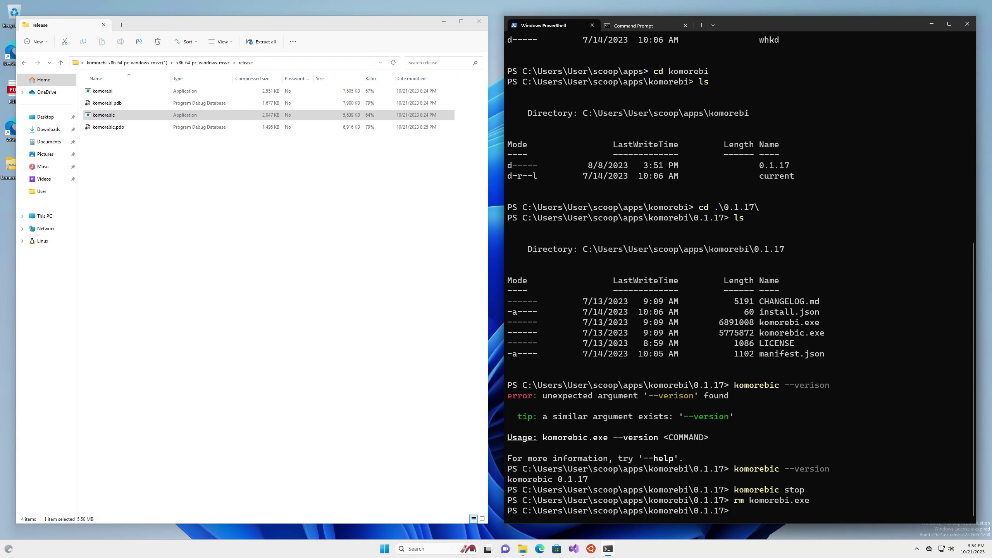
type("rm komorebic.exe")
key("Return")
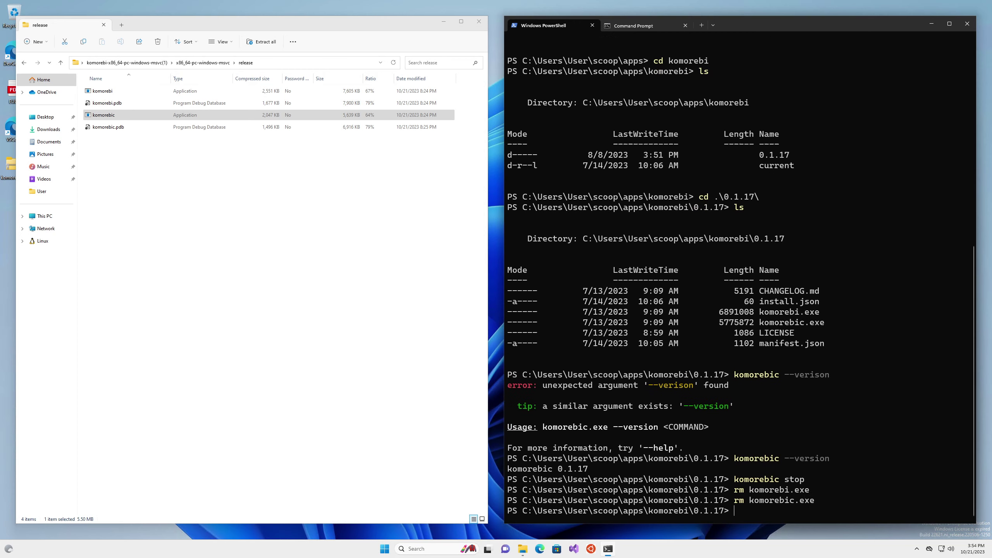
type("explorer .")
key("Return")
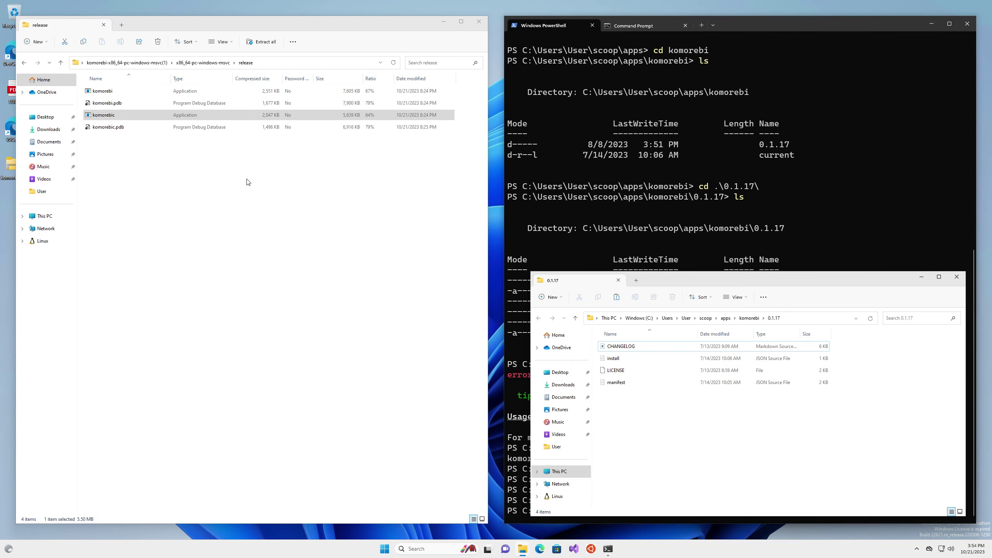
Copy the new komorebi and komorebic executables into 0.1.17 and list the folder.
left_click(117, 93)
left_click(105, 117, "ctrl")
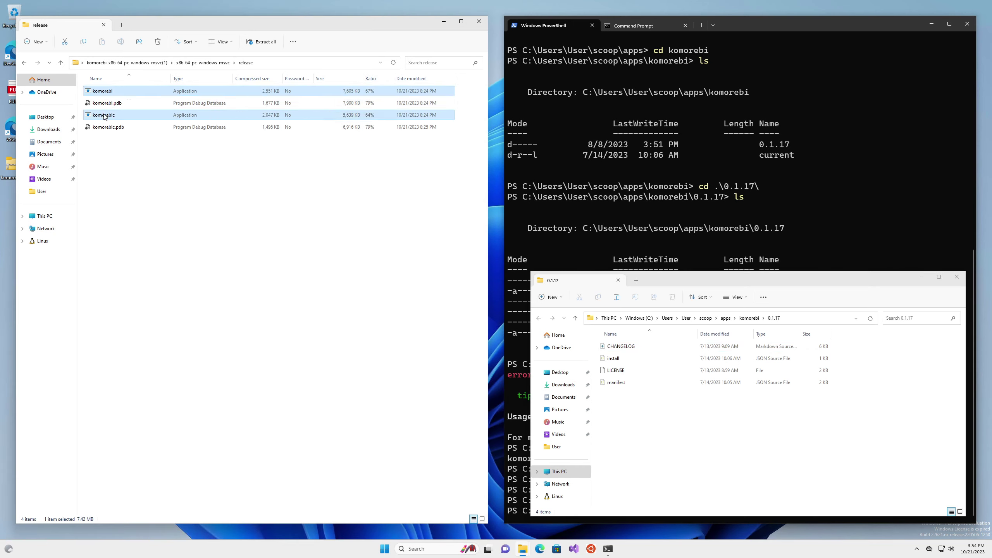
left_click_drag(104, 118, 737, 451)
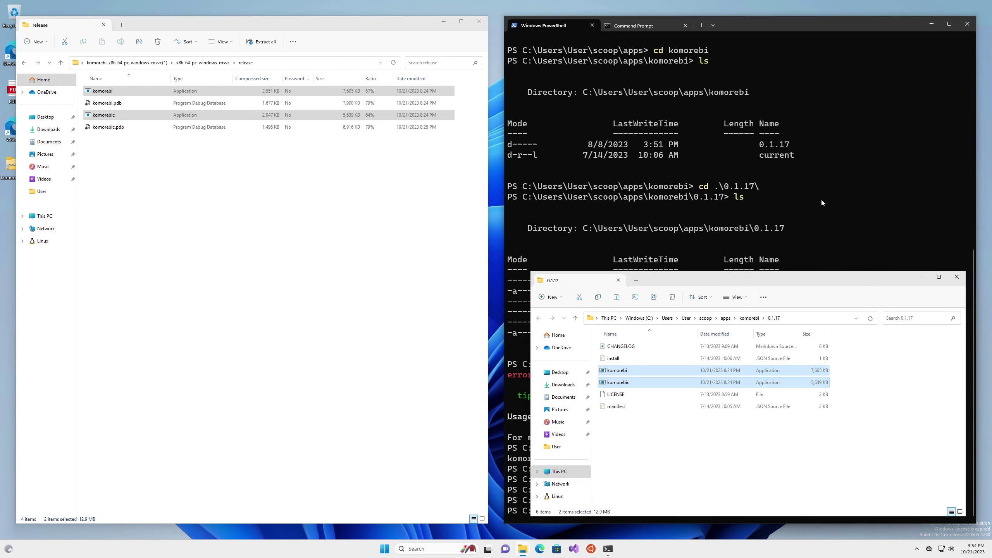
left_click(792, 198)
type("ls")
key("Return")
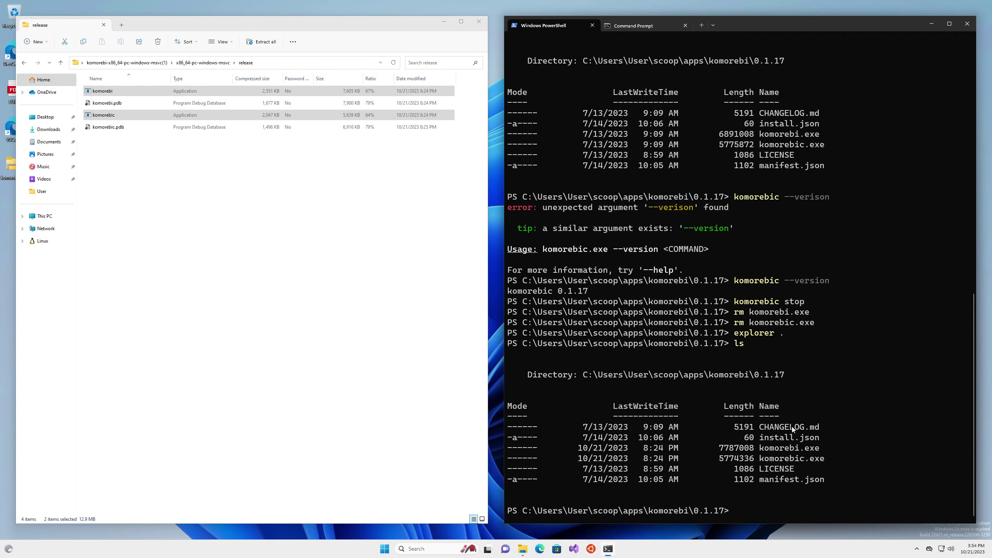
Confirm komorebic reports 0.1.18 and show its help with enable-autostart and disable-autostart.
type("komorebic --version")
key("Return")
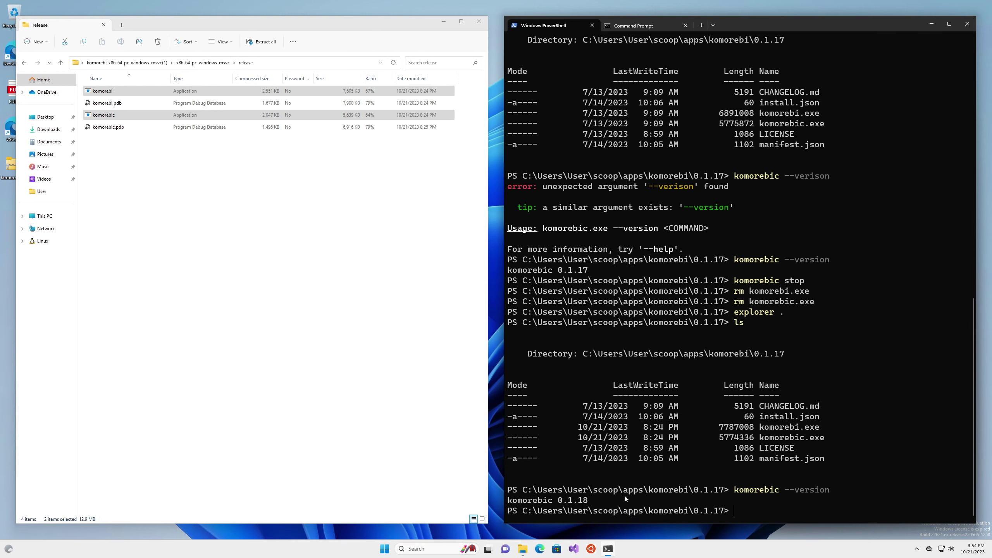
type("komorebic")
key("Return")
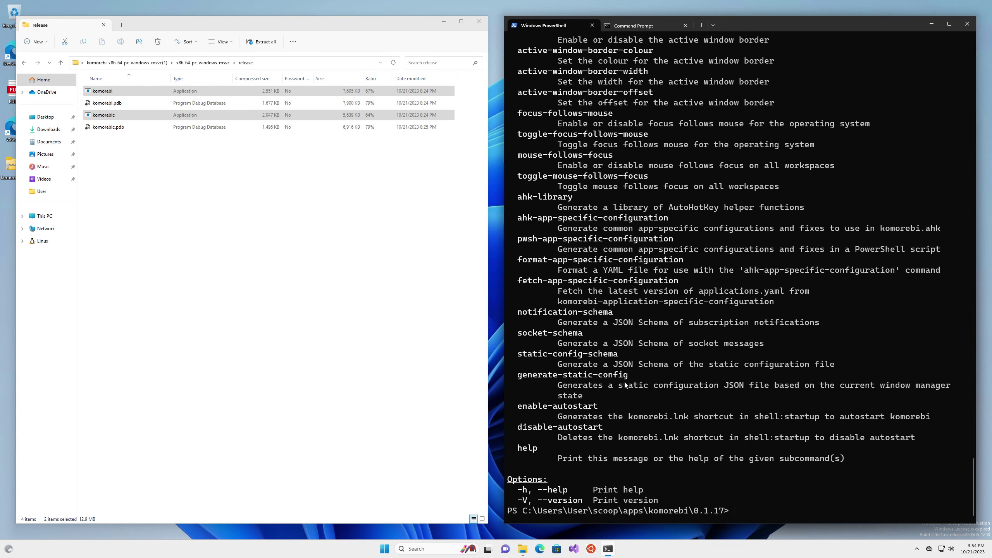
Close the release folder window, then widen the terminal and move it left.
type("cd")
key("Return")
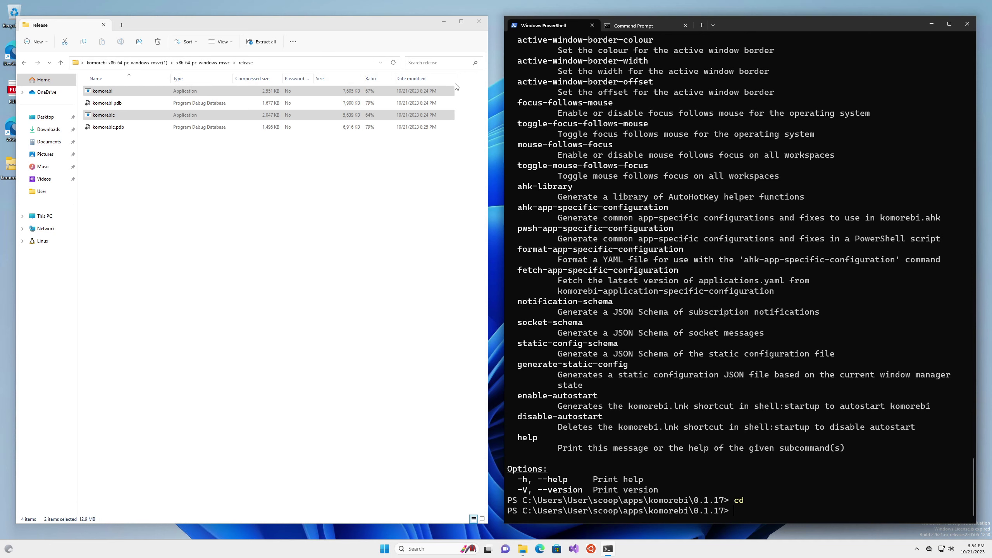
left_click(479, 20)
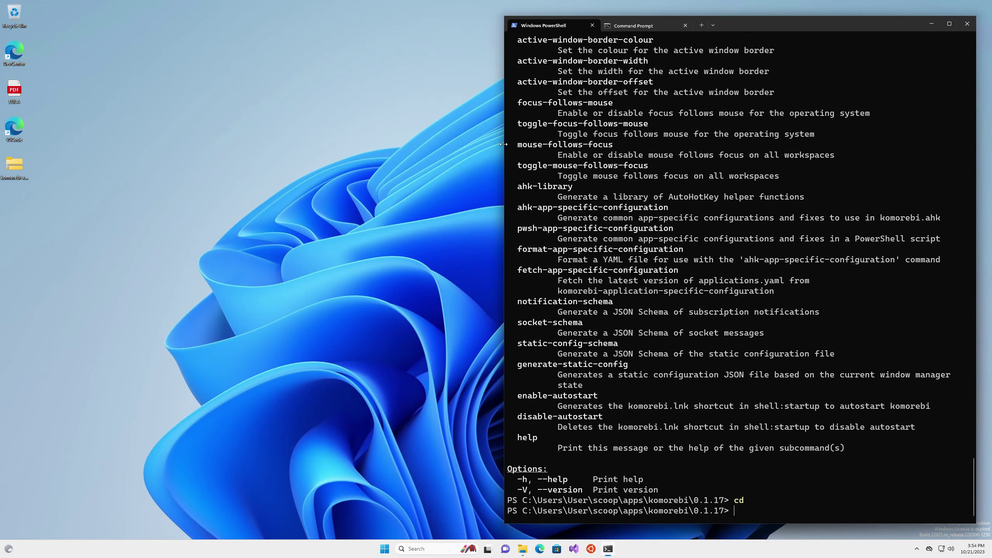
left_click_drag(504, 149, 216, 150)
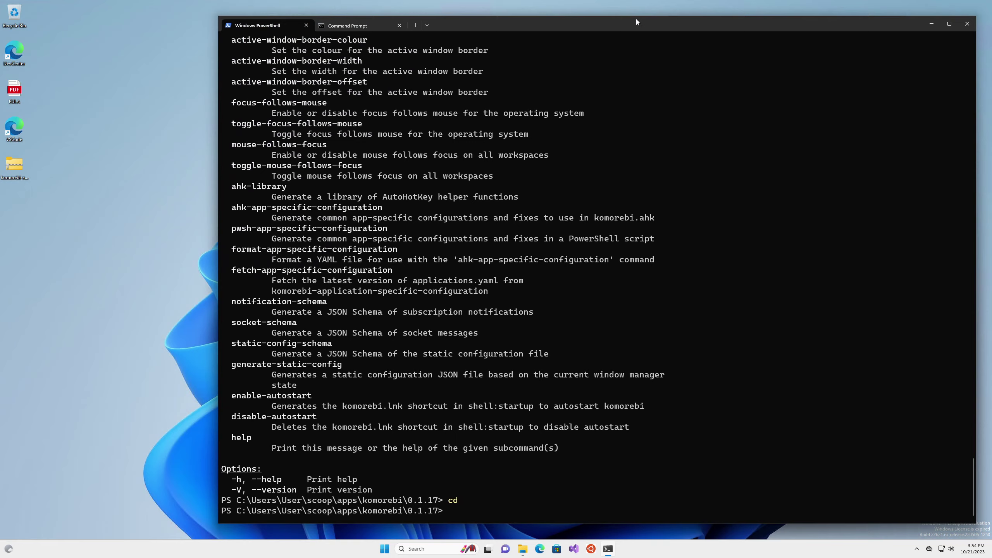
left_click_drag(635, 22, 545, 26)
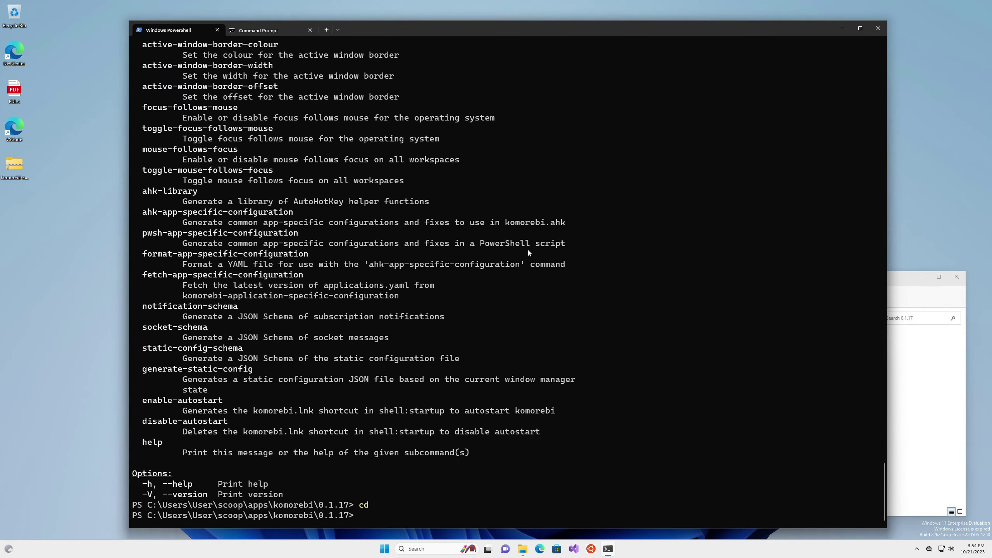
Close the 0.1.17 folder window and open the shell:startup folder via Win+R.
key("super+r")
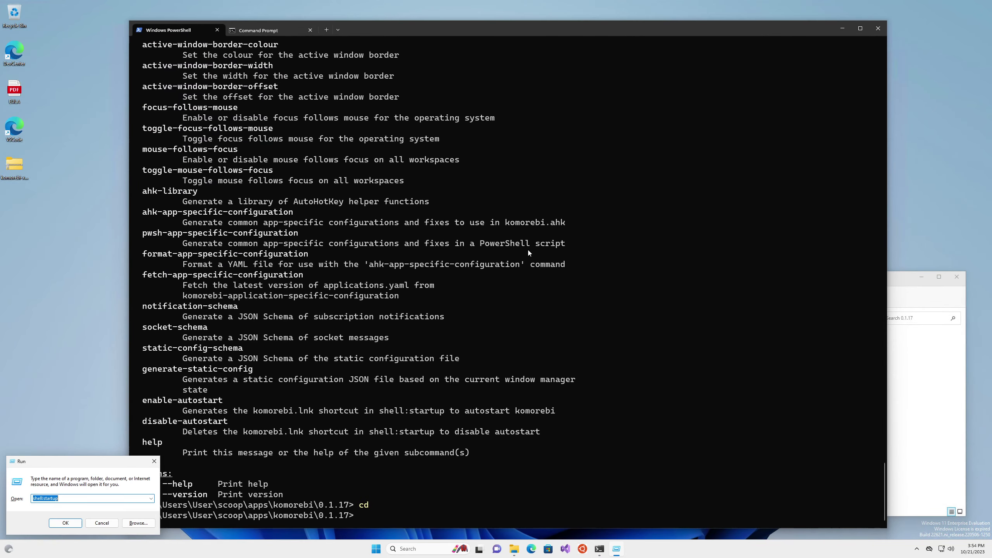
left_click(154, 461)
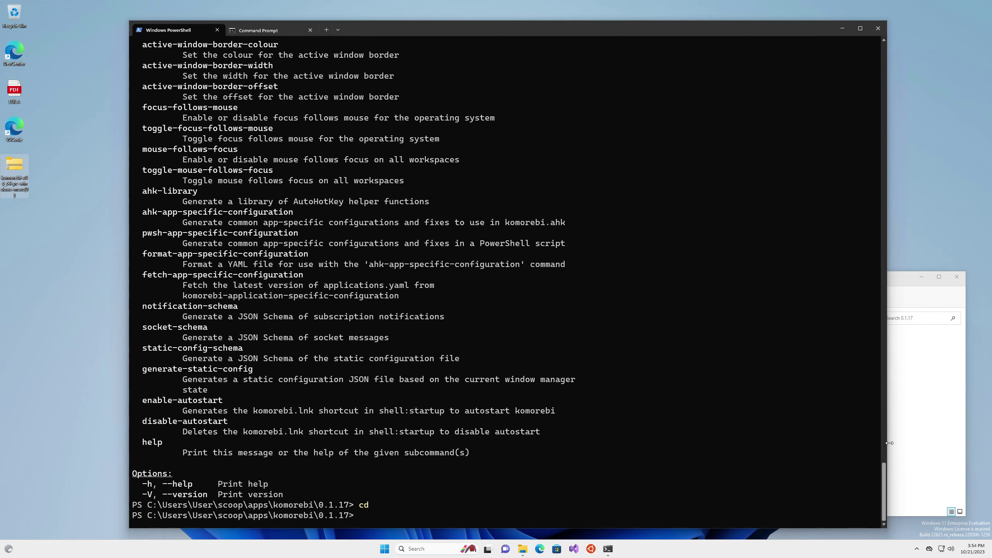
left_click(921, 419)
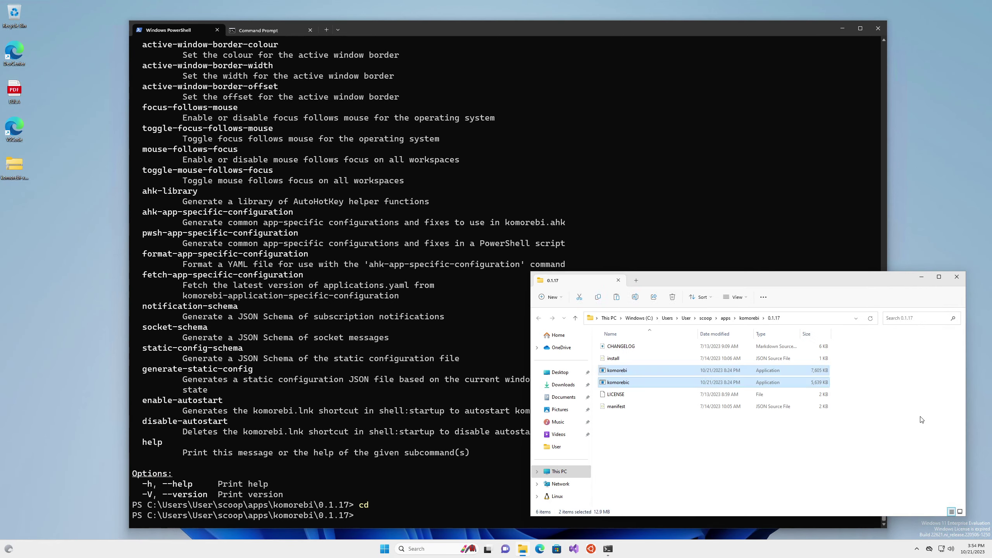
left_click(957, 276)
key("super+r")
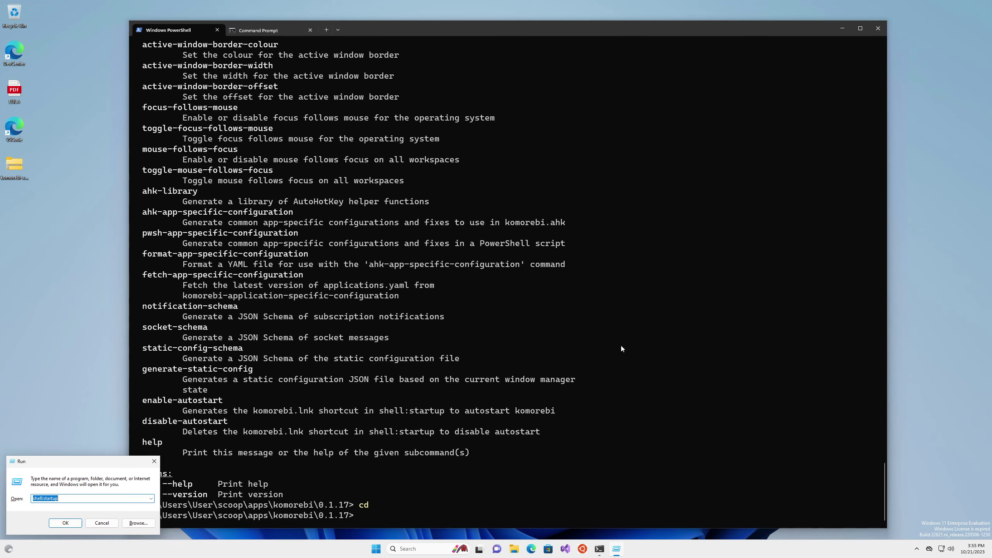
key("Return")
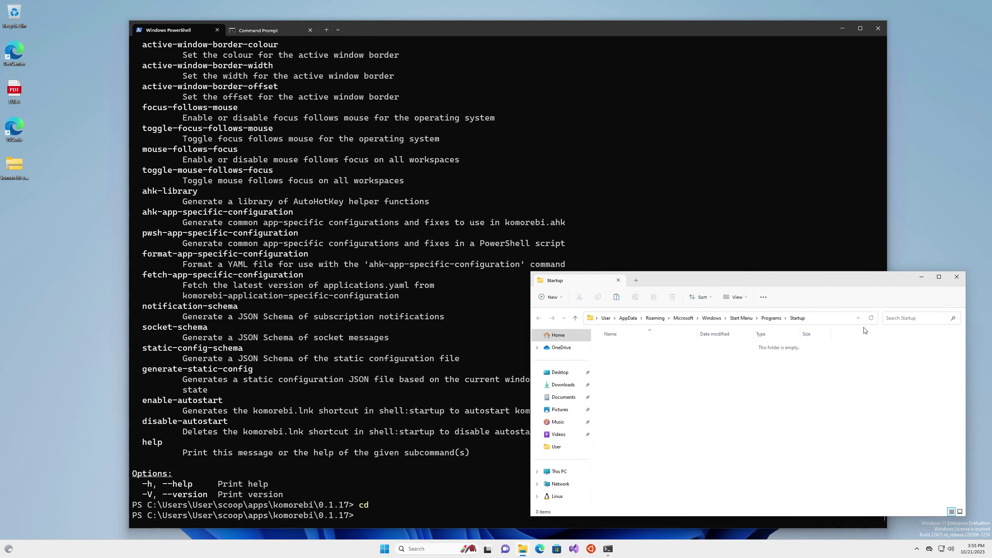
Move the PowerShell prompt to the home folder C:\Users\User with cd ~.
left_click(719, 145)
type("c")
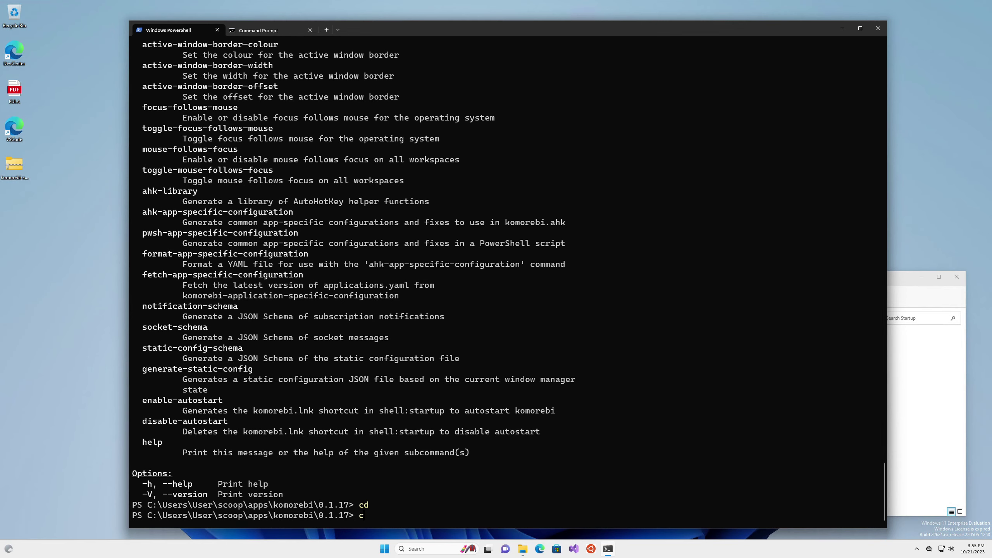
type("d")
key("Return")
type("cd ~")
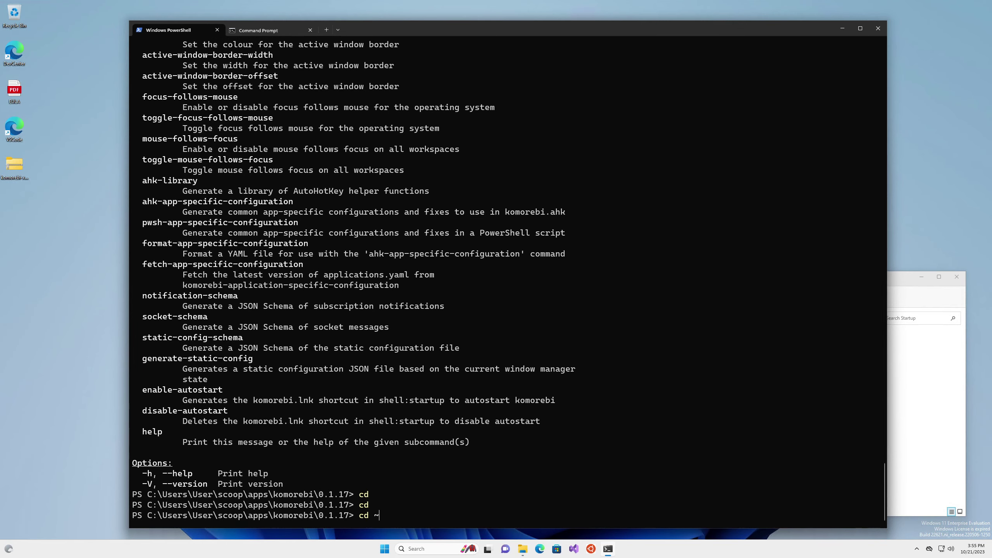
key("Return")
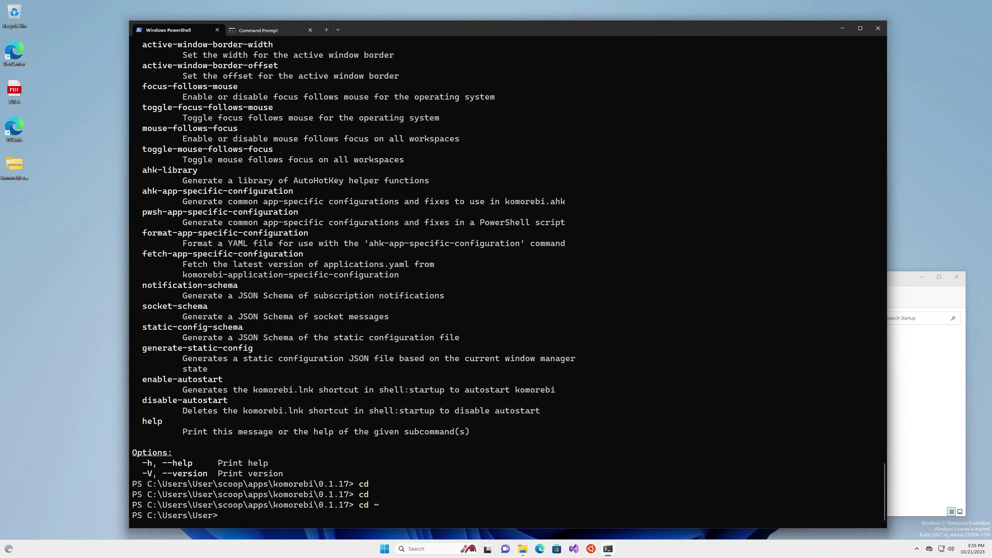
Run Stop-Process -name:whkd twice to confirm whkd is stopped, then clear the screen.
type("Stop-Process -name:whkd")
key("Return")
key("Up")
key("Return")
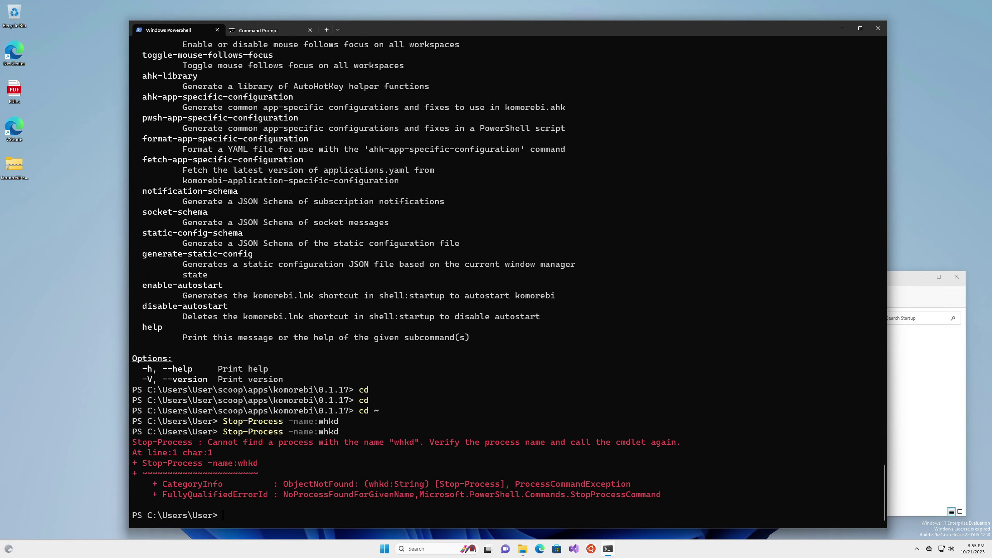
type("c;s")
key("Return")
Enter komorebic enable-autostart -c $Env:USERPROFILE\komorebi.json --whkd.
type("komorebic en")
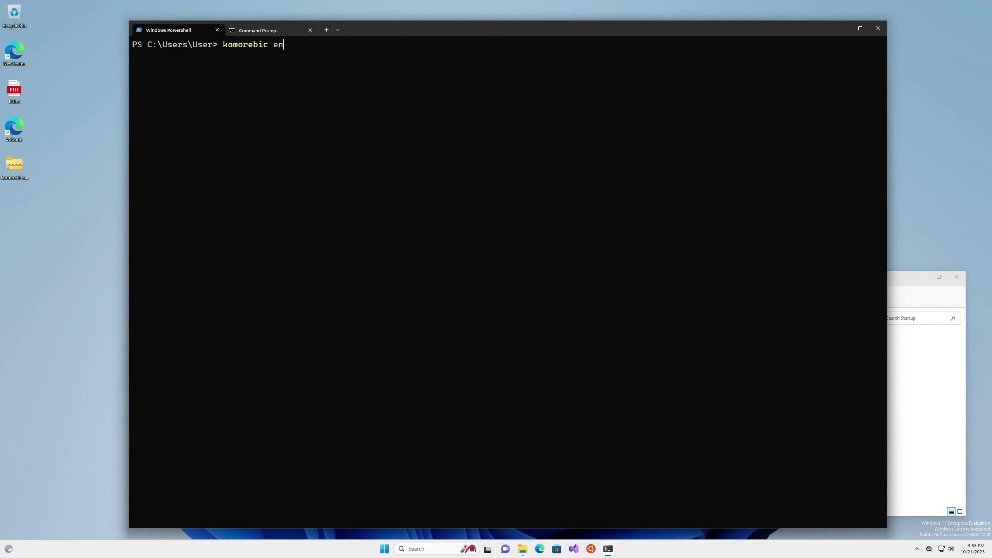
type("able-autostart")
key("Return")
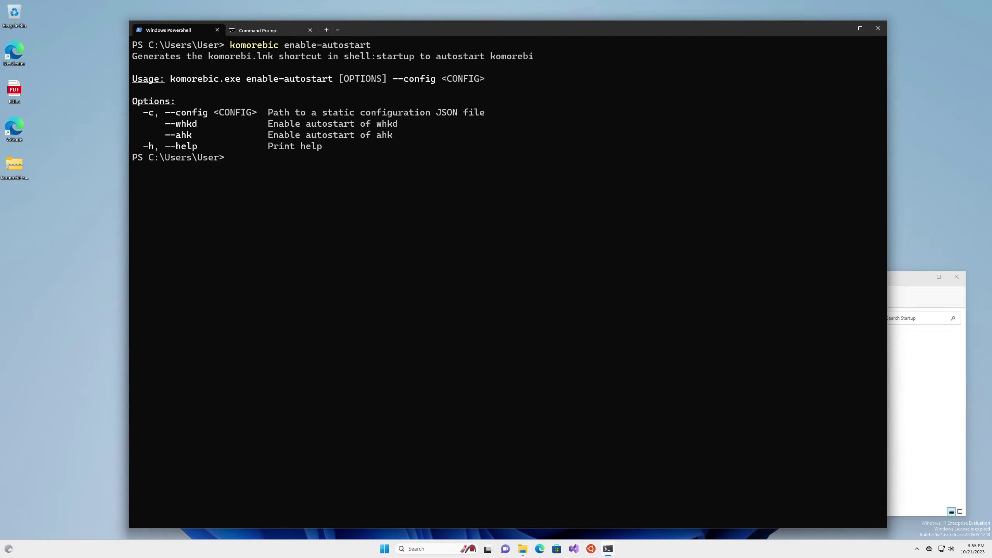
key("Up")
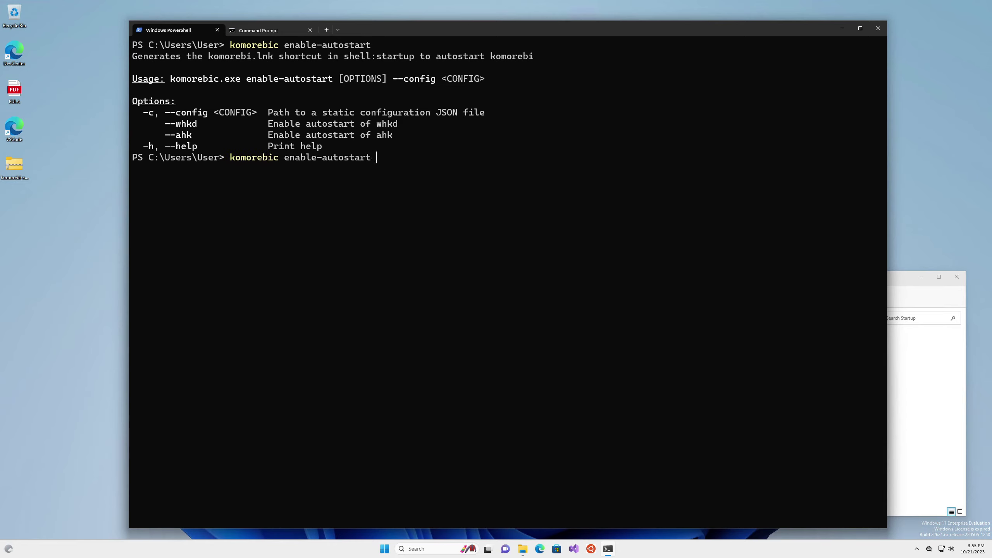
type("-c $Env:USERPROFILE")
key("BackSpace")
key("BackSpace")
key("BackSpace")
key("BackSpace")
key("BackSpace")
type("OFILE/komoreb")
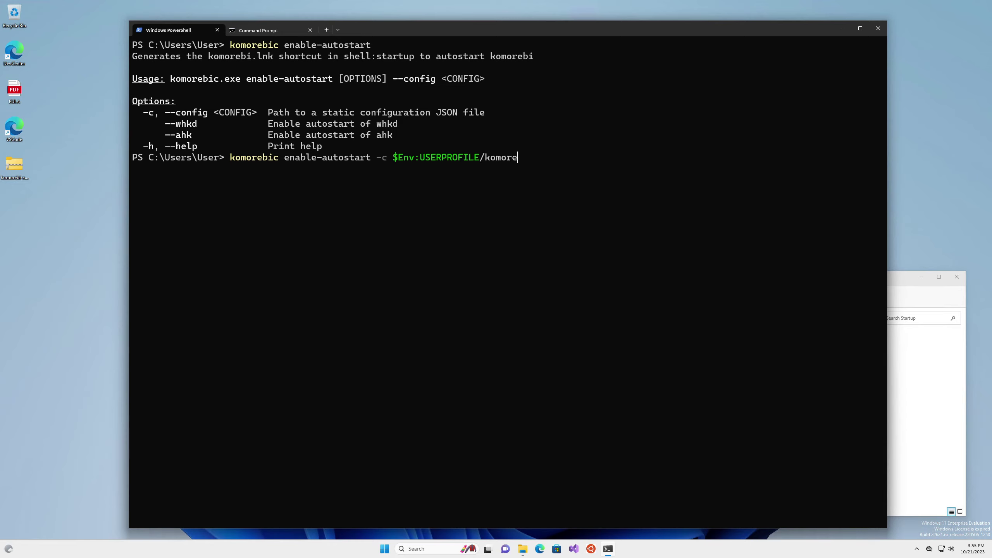
key("BackSpace")
key("BackSpace")
key("BackSpace")
key("BackSpace")
key("BackSpace")
key("BackSpace")
key("BackSpace")
key("BackSpace")
key("BackSpace")
type("E\\komorebi.json --whkd")
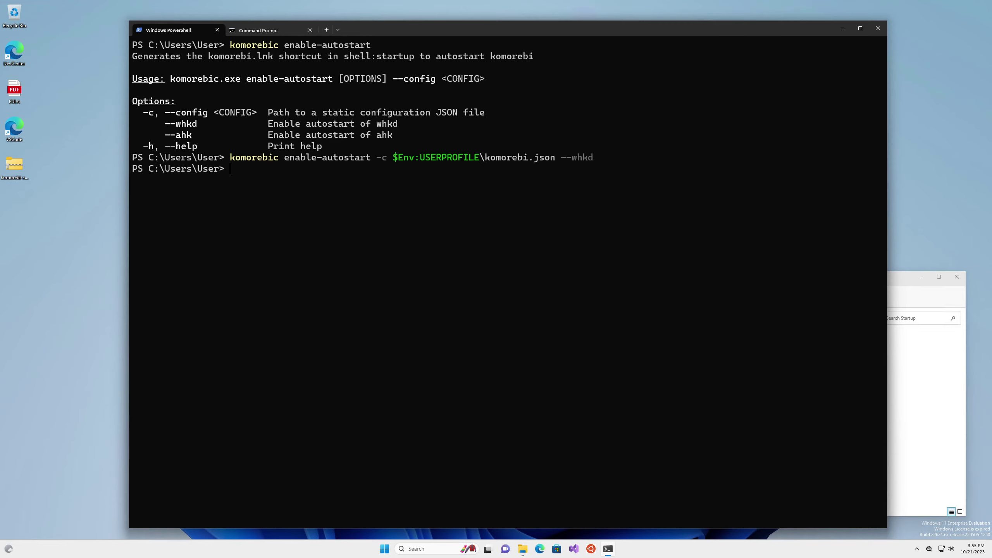
Open the Properties of the new komorebi shortcut in the Startup folder.
left_click(899, 278)
left_click(627, 351)
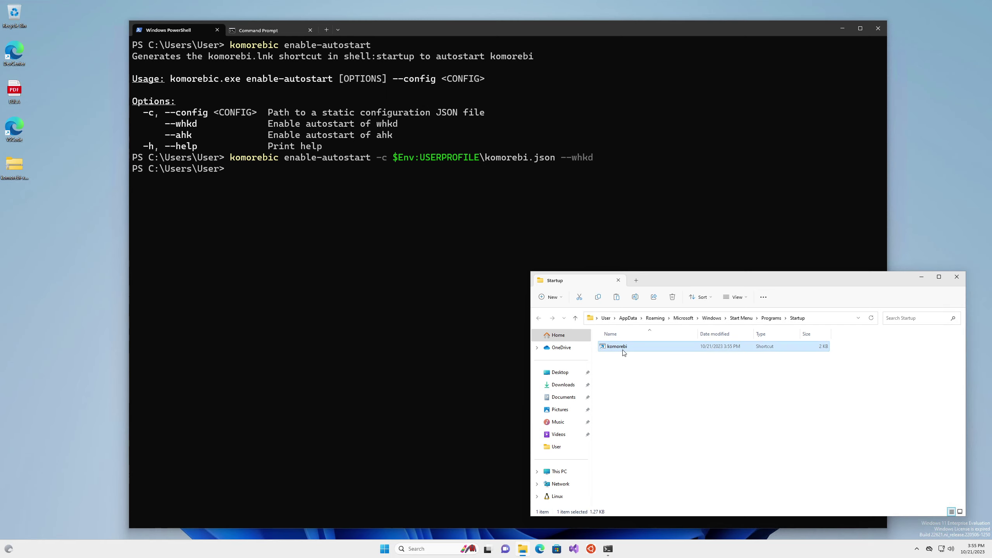
right_click(625, 350)
left_click(663, 462)
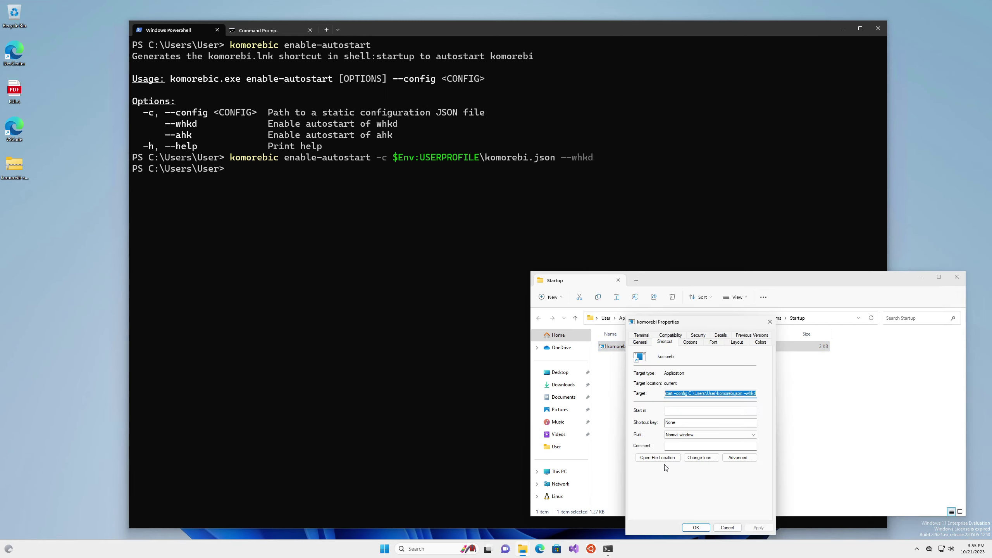
left_click_drag(715, 322, 477, 103)
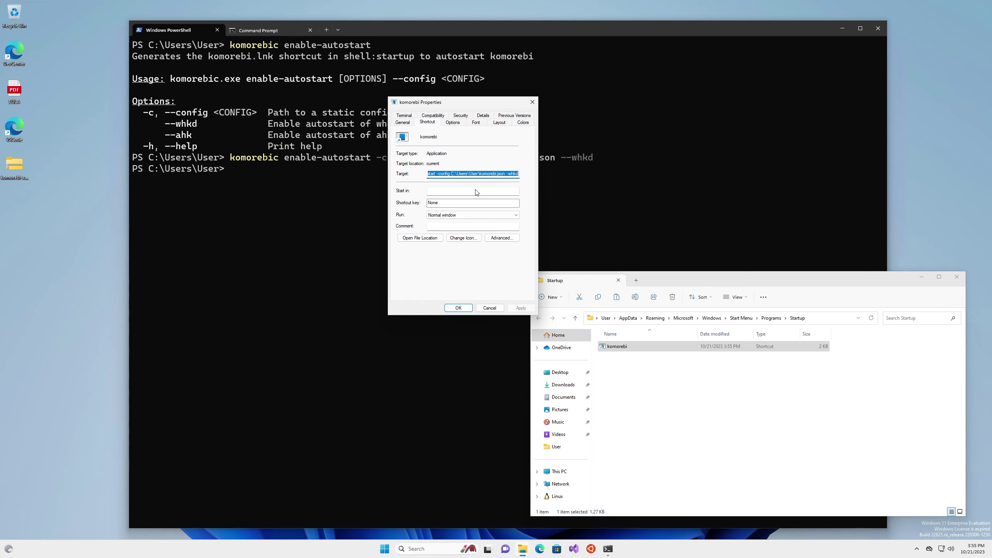
Inspect the shortcut's target command and its komorebi.json path, then close Properties with OK.
left_click(474, 173)
key("shift+Home")
left_click(455, 174)
left_click_drag(482, 174, 520, 175)
left_click(435, 175)
key("Left")
key("Left")
key("Left")
left_click_drag(480, 173, 512, 178)
left_click(502, 174)
left_click(464, 309)
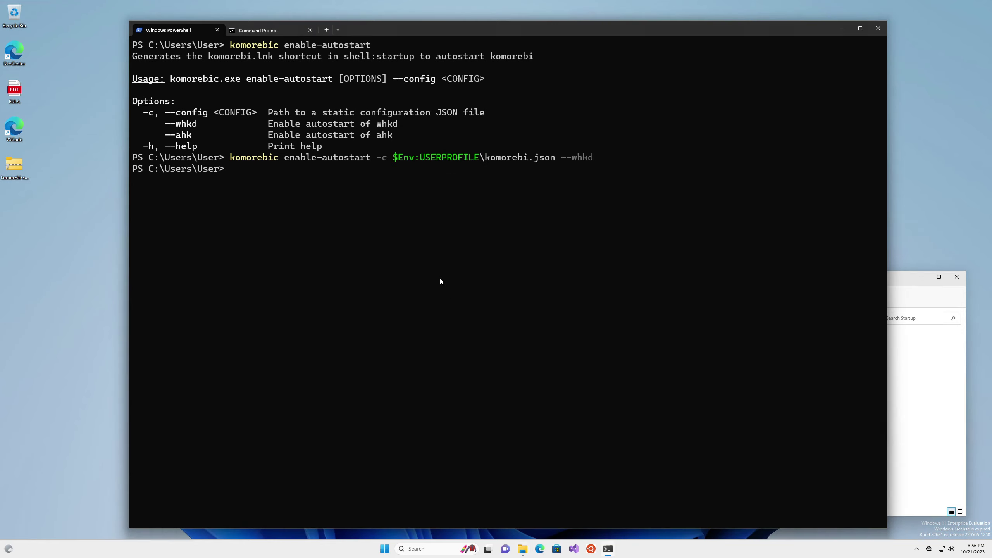
List the home folder and select the 818-byte komorebi.json entry.
type("ls")
key("Return")
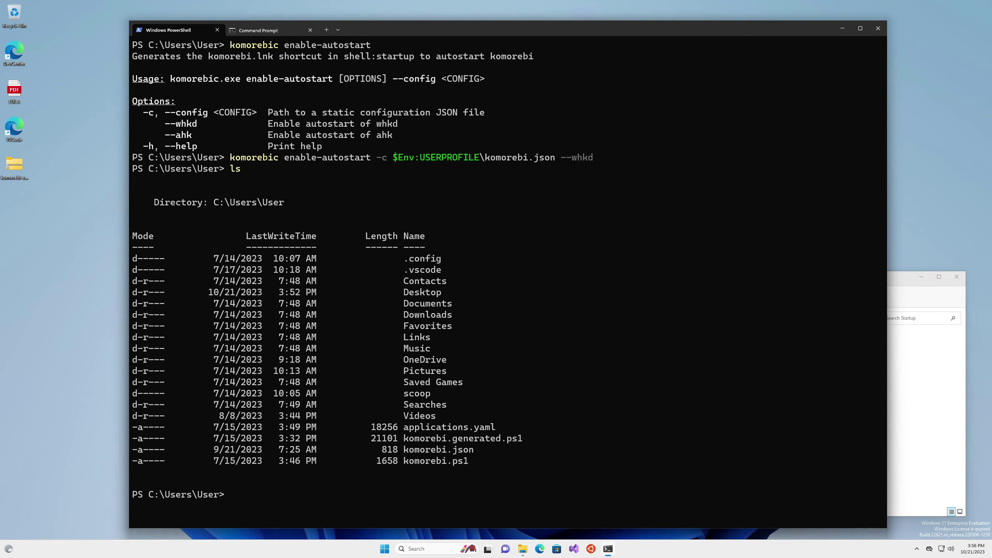
triple_click(424, 450)
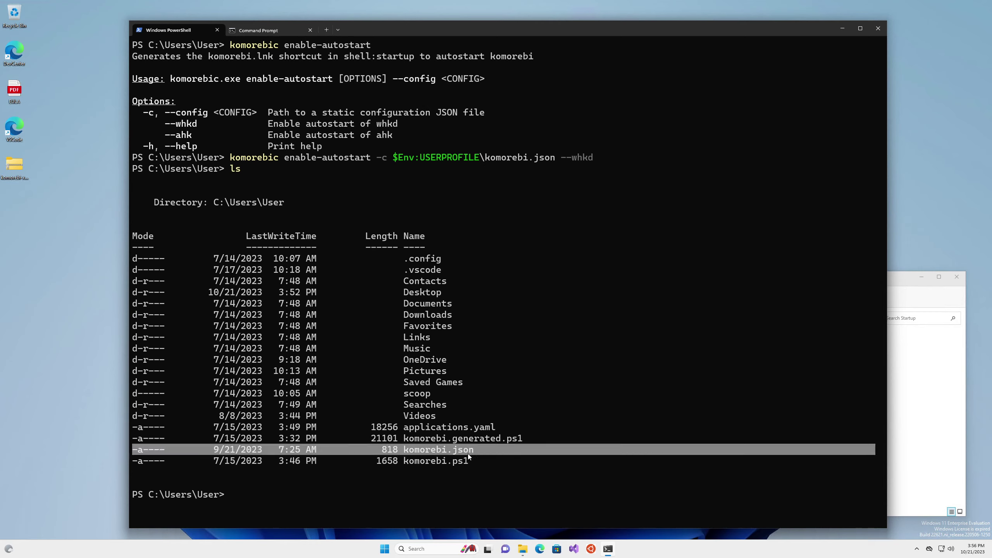
key("ctrl+c")
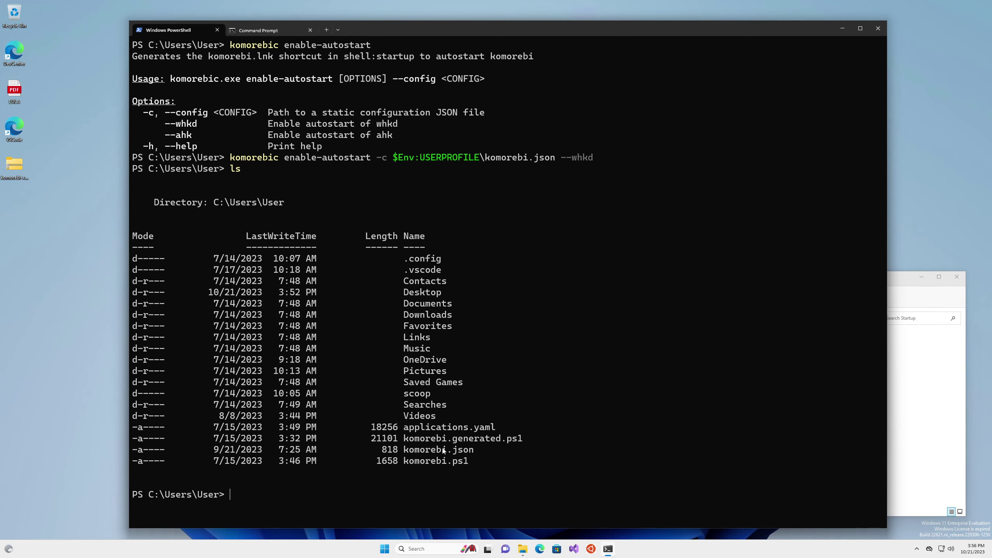
Close Terminal (all tabs) and the Startup folder window, then restart the VM from Start's power menu.
left_click(878, 29)
left_click(480, 294)
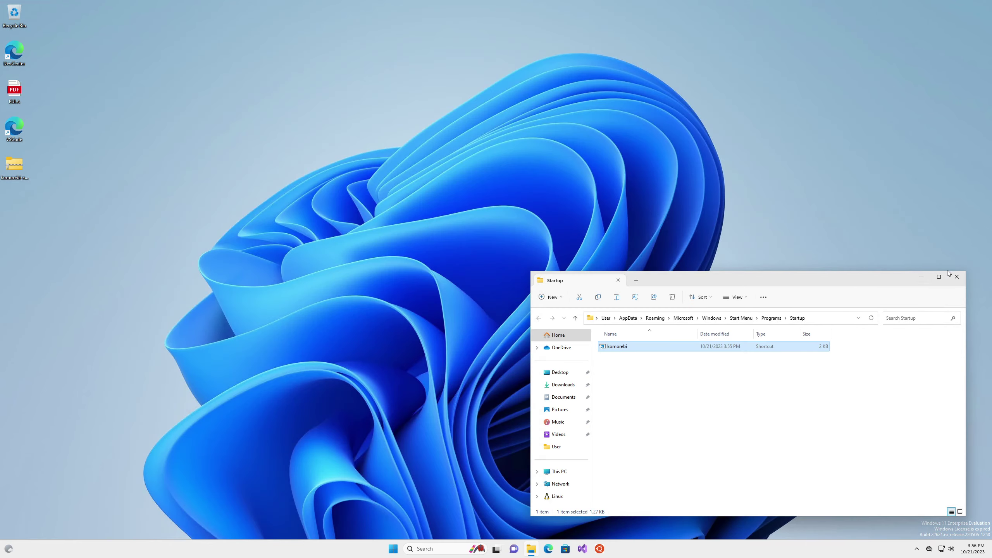
left_click(964, 278)
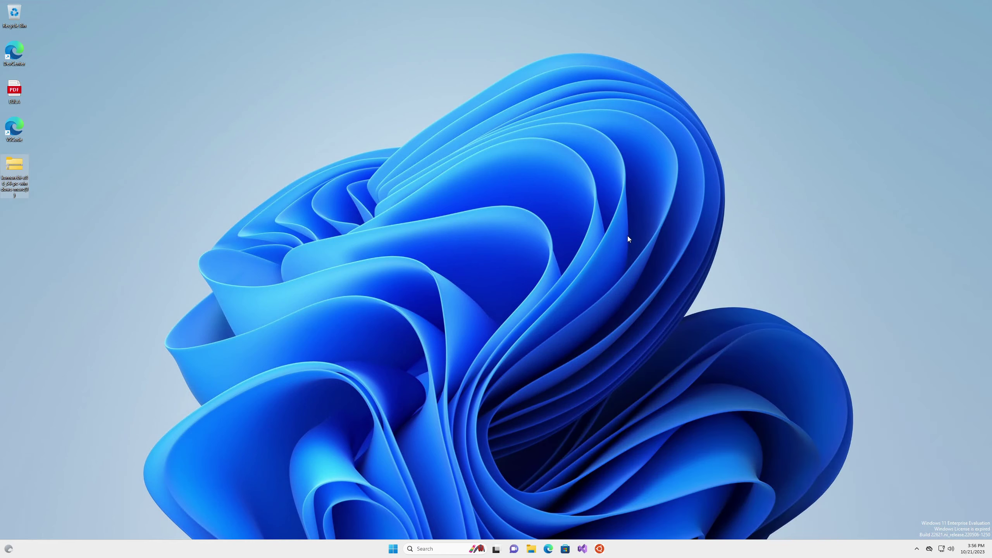
left_click(392, 547)
left_click(592, 523)
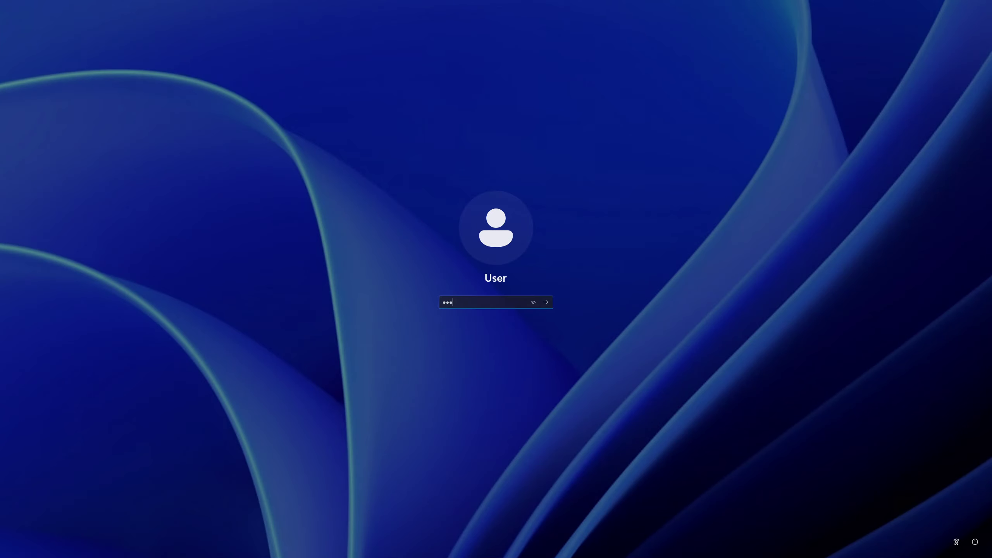
Sign back in, bring Edge to the front, and close its Copilot tab and the Bing images tip.
key("Return")
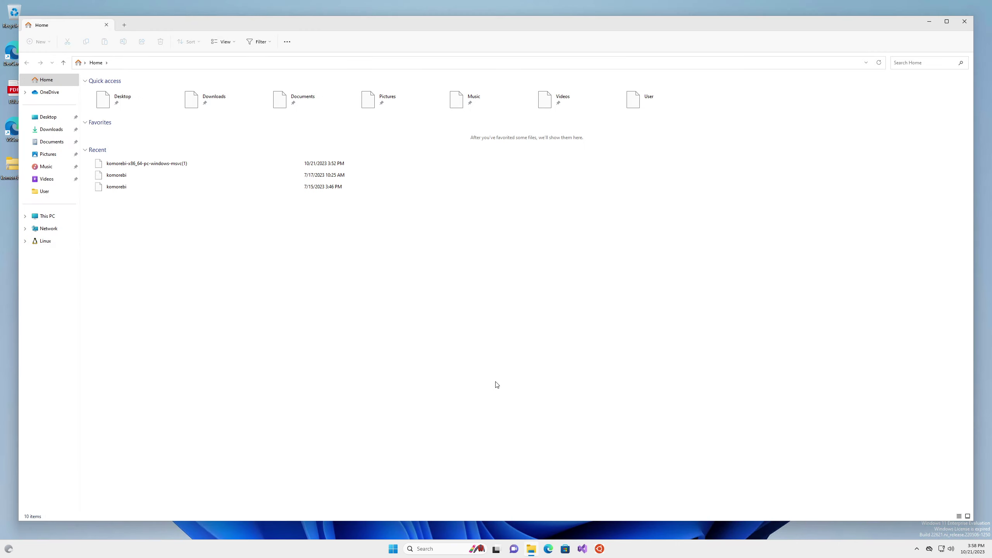
left_click(548, 552)
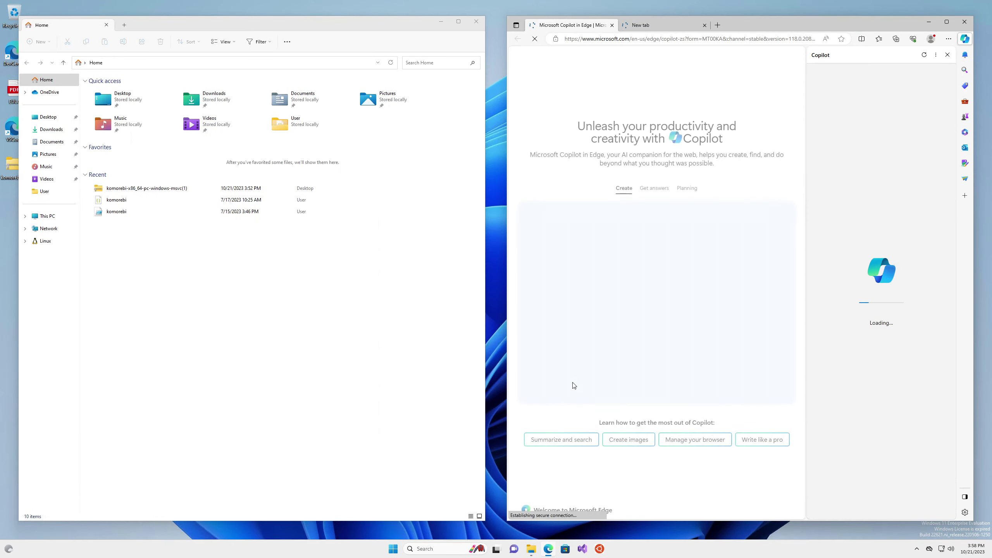
left_click(612, 25)
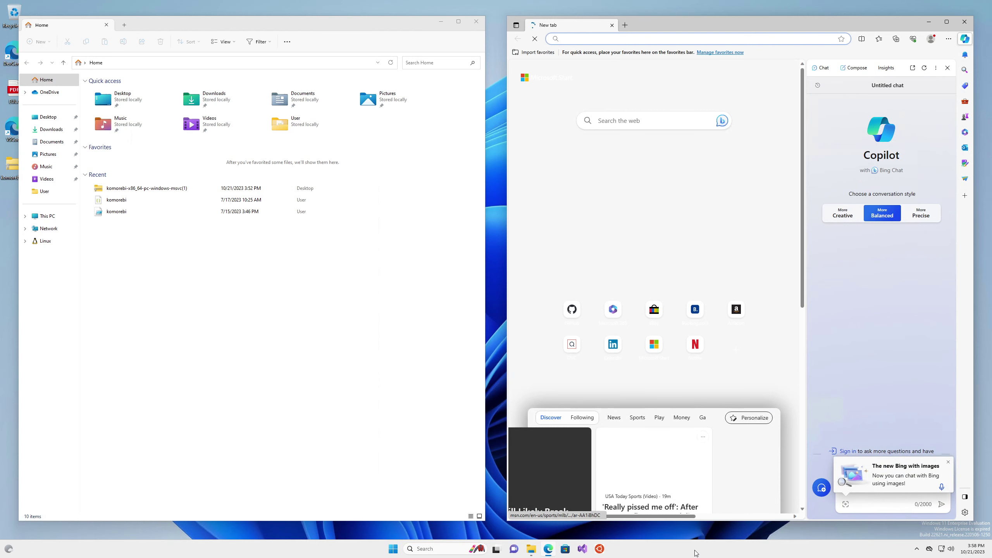
left_click(947, 462)
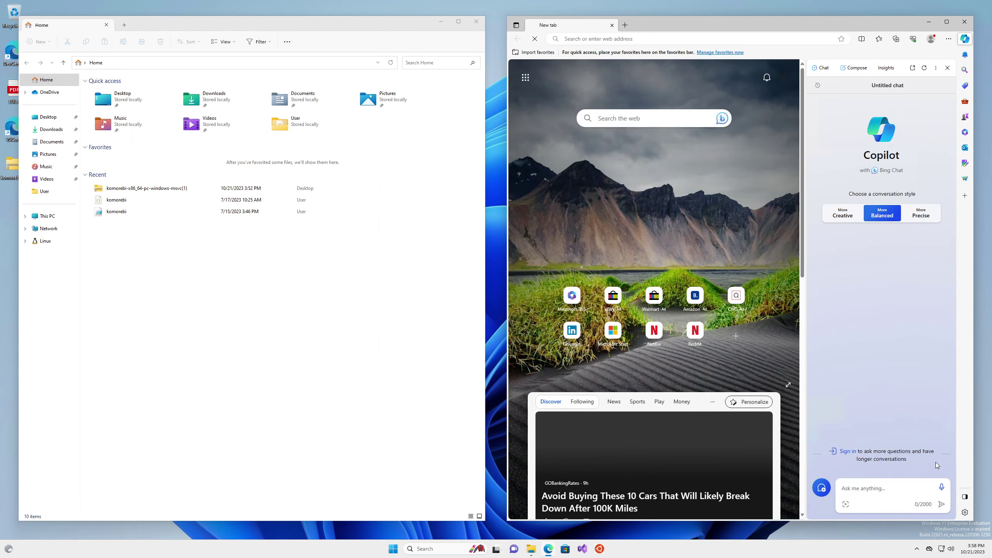
left_click(393, 551)
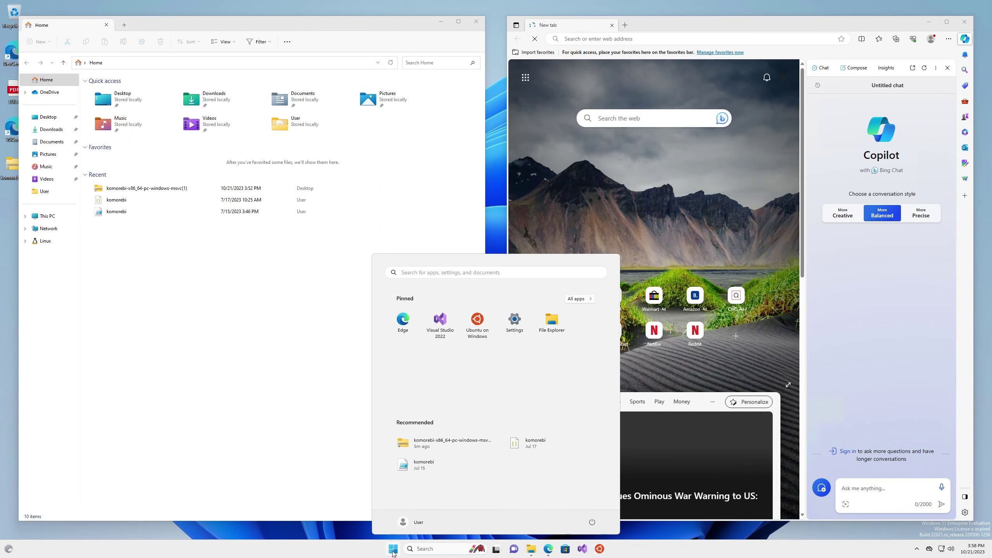
Launch and close the Settings app, then check the Start menu's account options and search before returning to Edge.
left_click(517, 330)
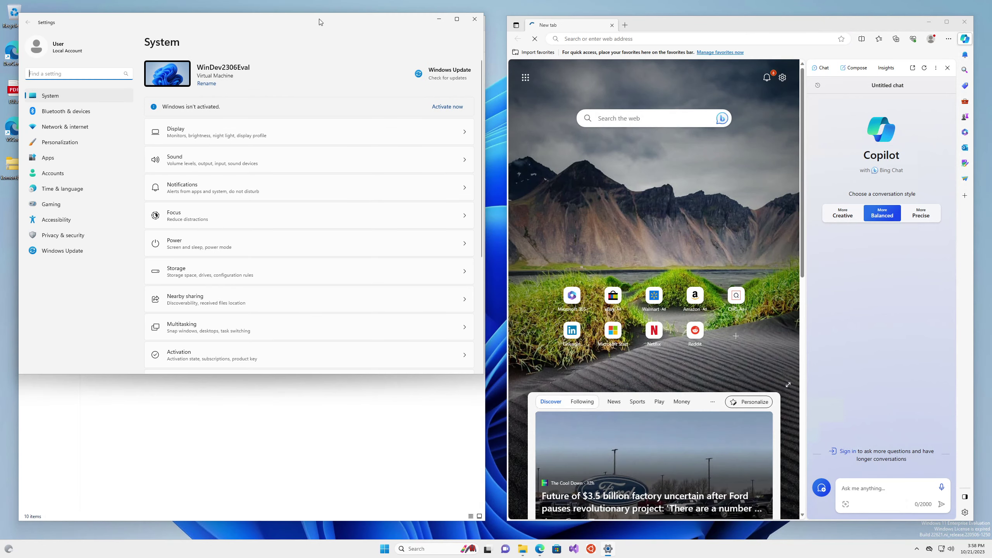
left_click_drag(373, 19, 606, 96)
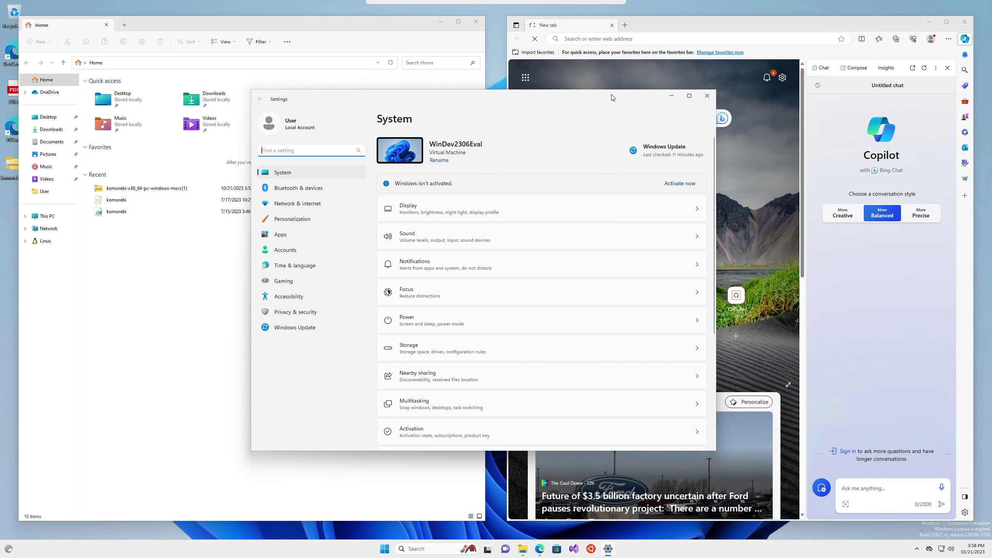
left_click(707, 97)
left_click(393, 550)
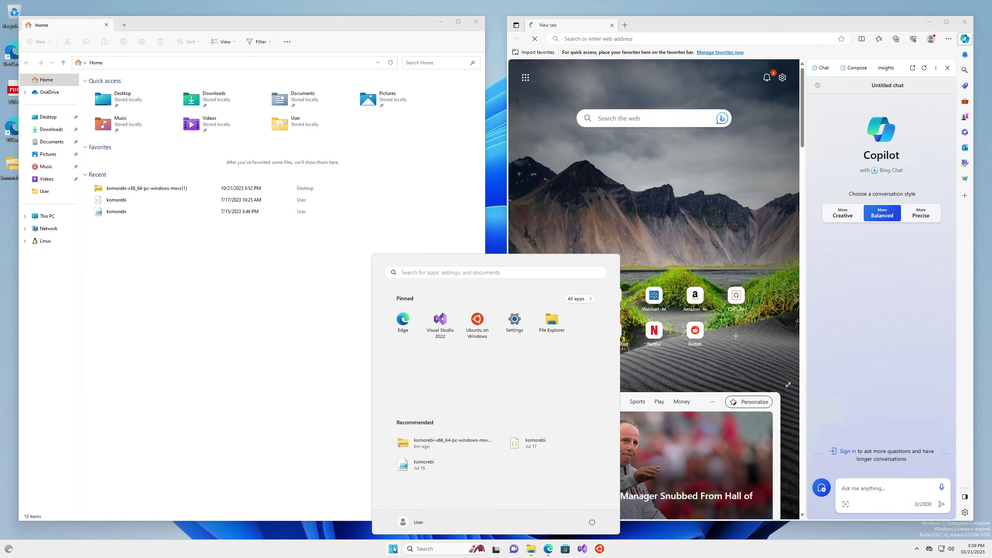
left_click(418, 525)
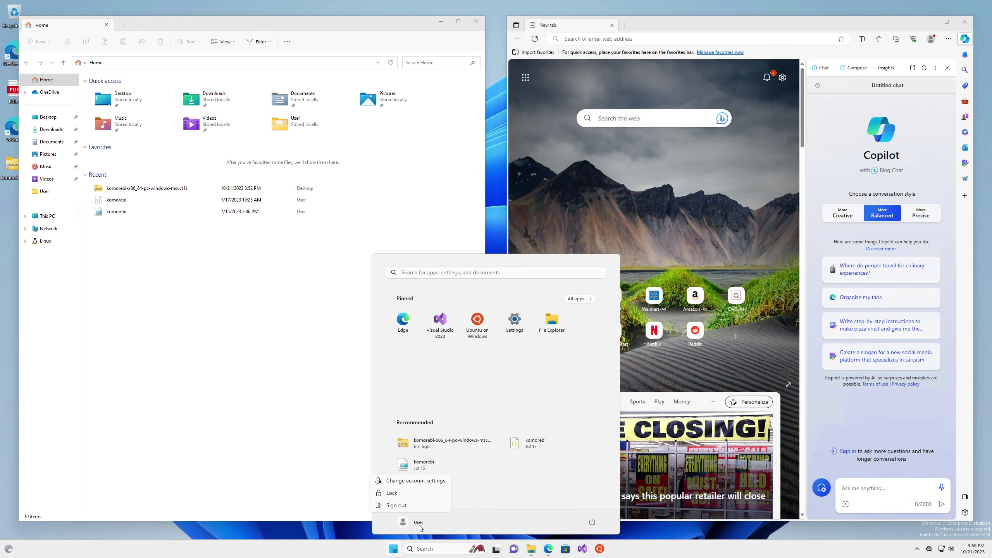
left_click(420, 527)
left_click(477, 277)
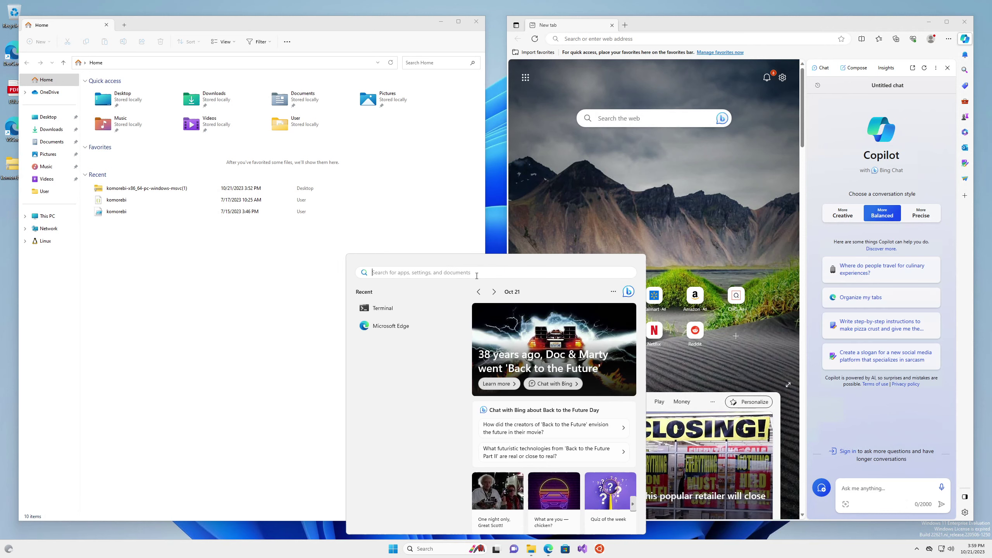
left_click(726, 25)
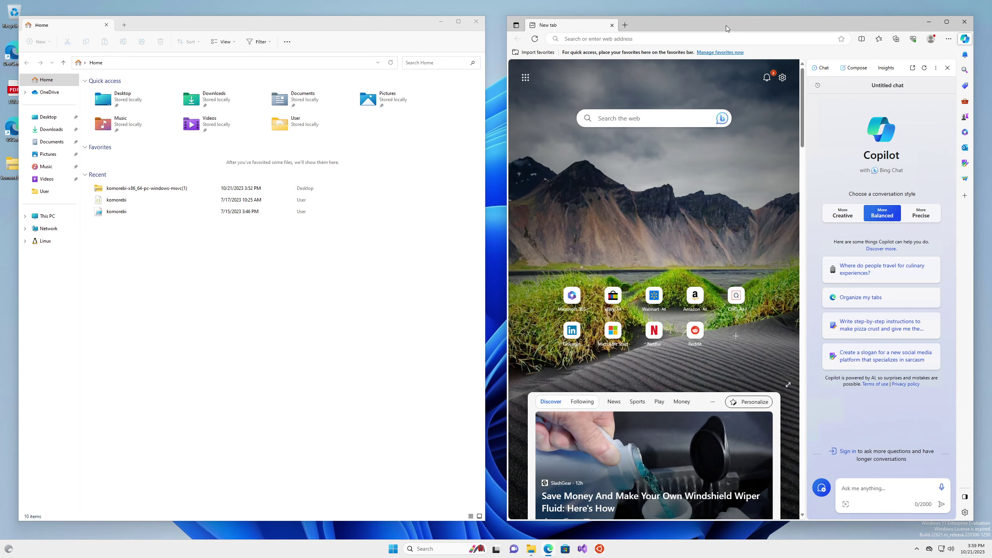
Open extra Edge windows with Ctrl+N and move the Copilot window into the main left tile with komorebi hotkeys.
key("ctrl+n")
key("ctrl+n")
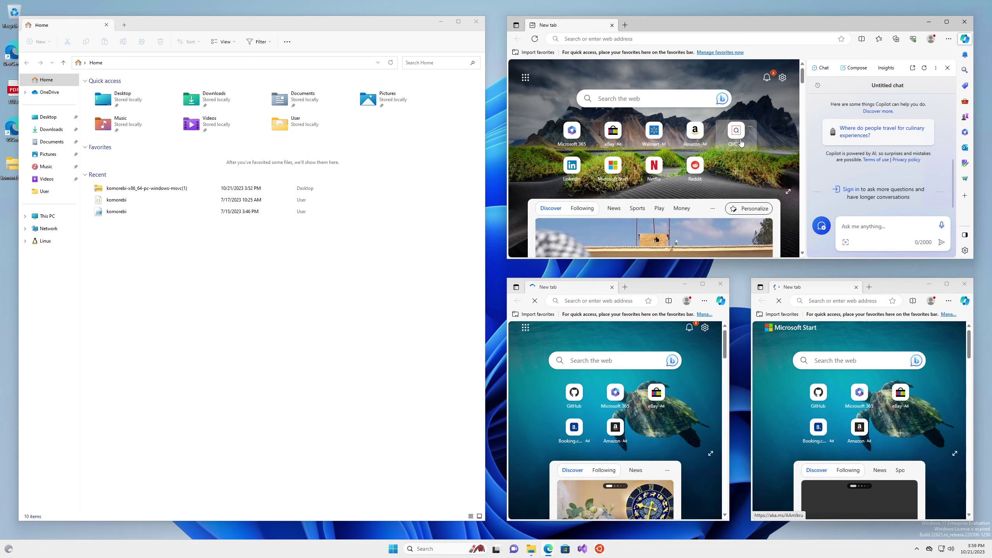
key("ctrl+w")
key("alt+j")
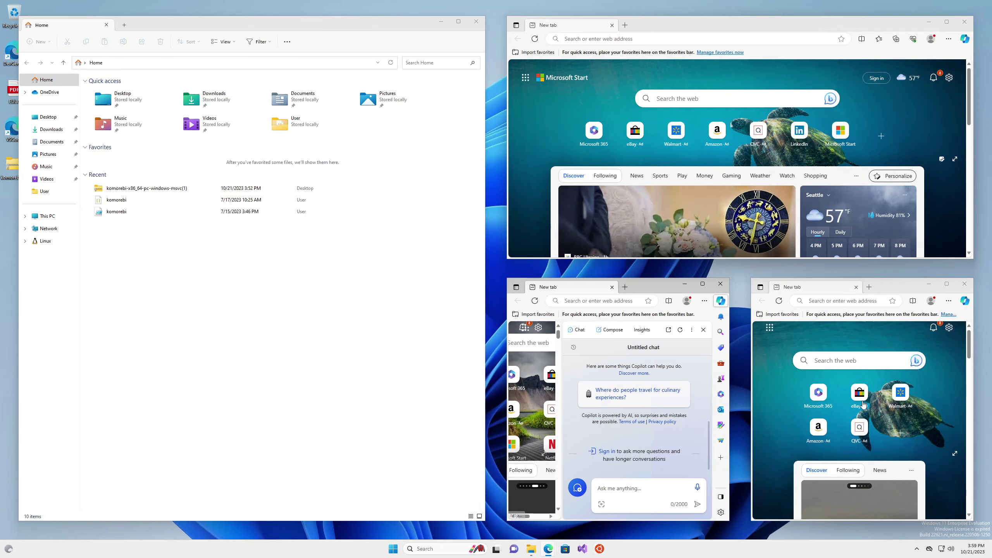
key("alt+l")
key("alt+shift+h")
key("alt+shift+h")
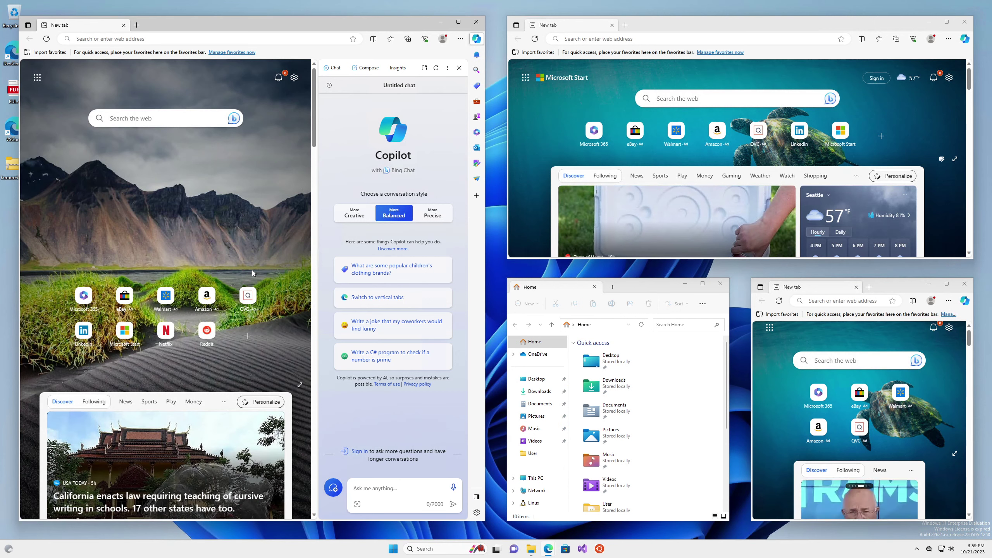
Close the Copilot Edge window, the bottom-right Edge window and File Explorer.
left_click(477, 22)
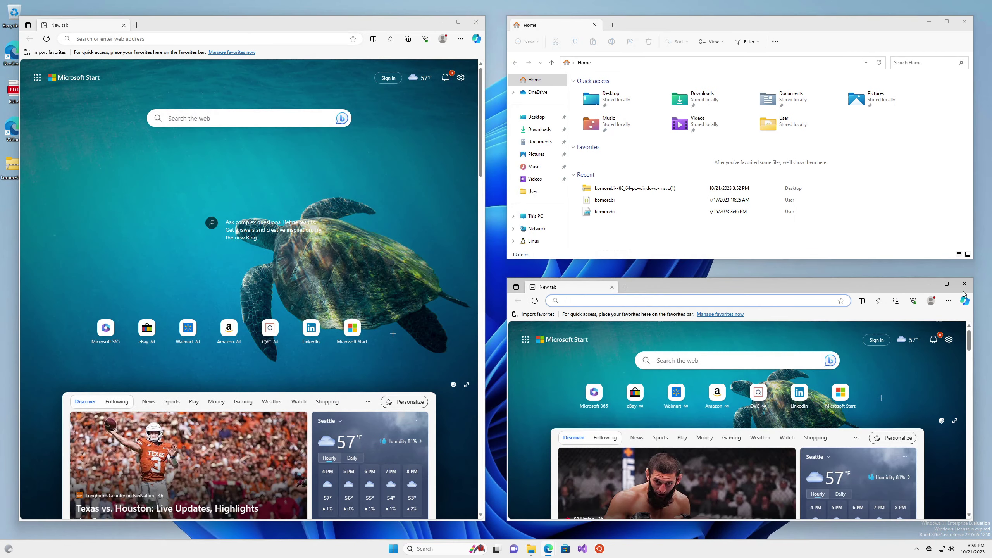
left_click(964, 283)
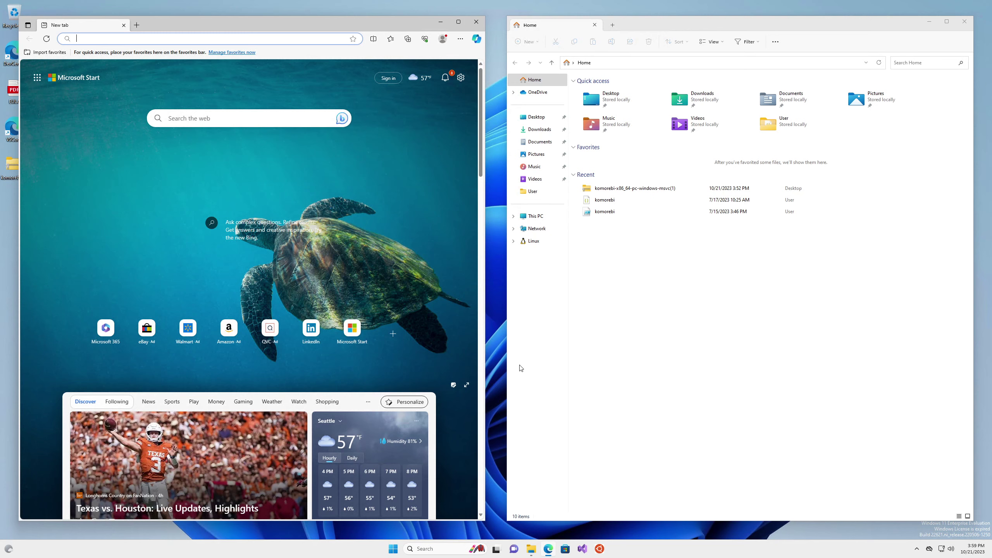
left_click(967, 26)
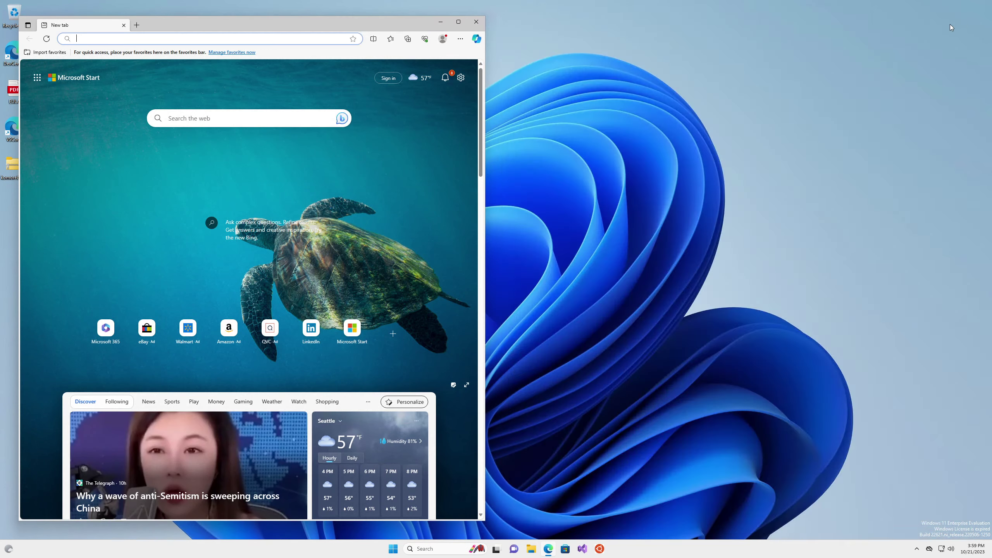
Search 'komorebi' in Edge's address bar and open the komorebi GitHub repository.
type("komorebi")
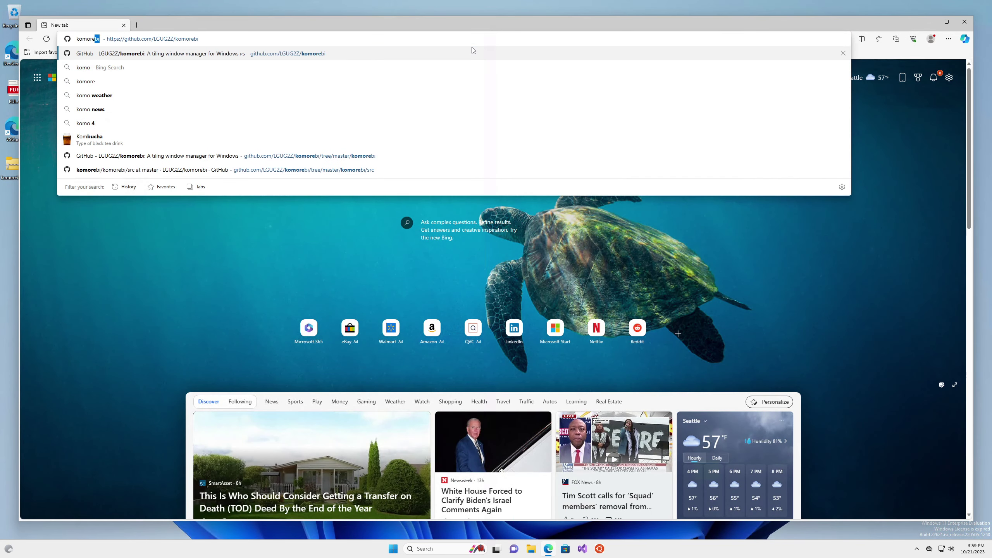
key("Return")
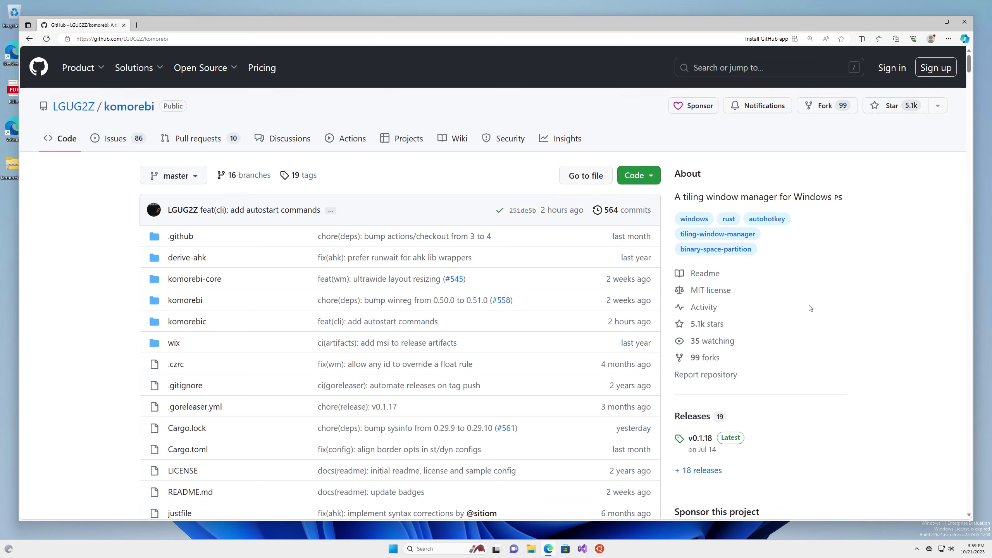
scroll(824, 325, "down", 5)
scroll(908, 337, "up", 3)
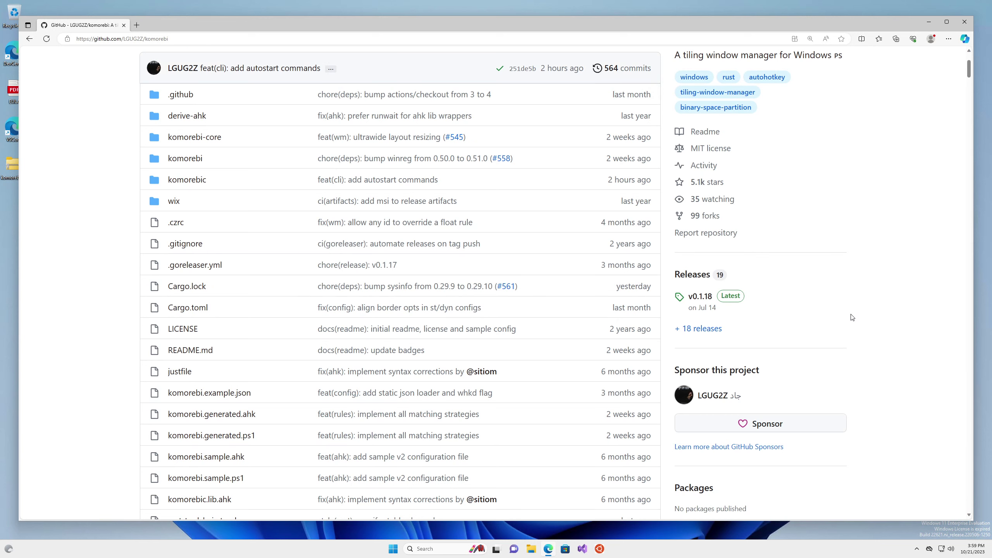
scroll(851, 317, "up", 2)
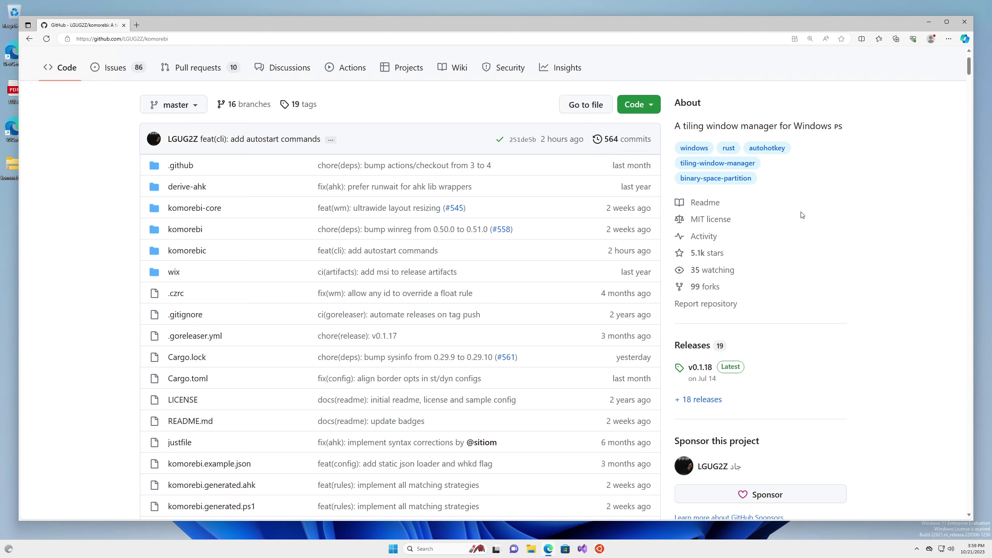
left_click(287, 143)
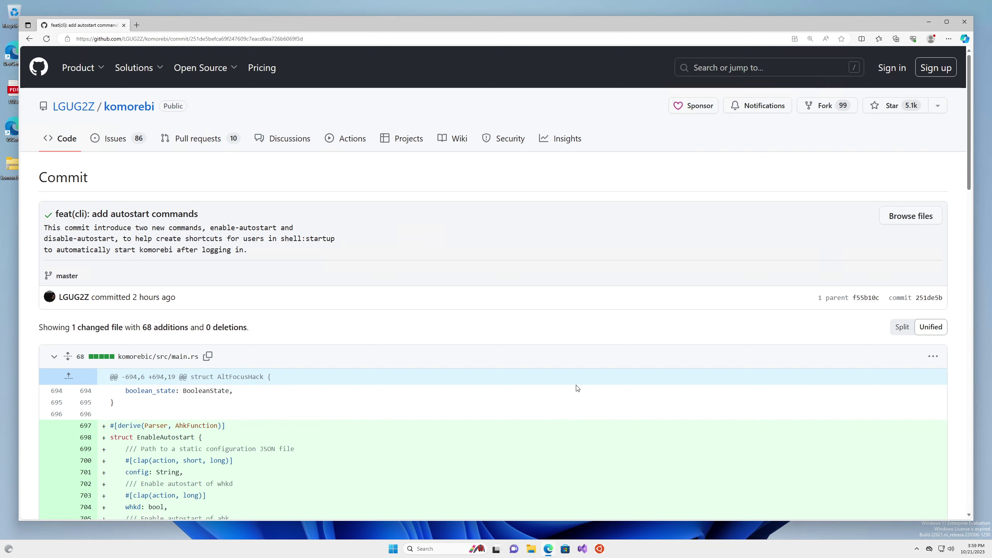
scroll(525, 392, "down", 4)
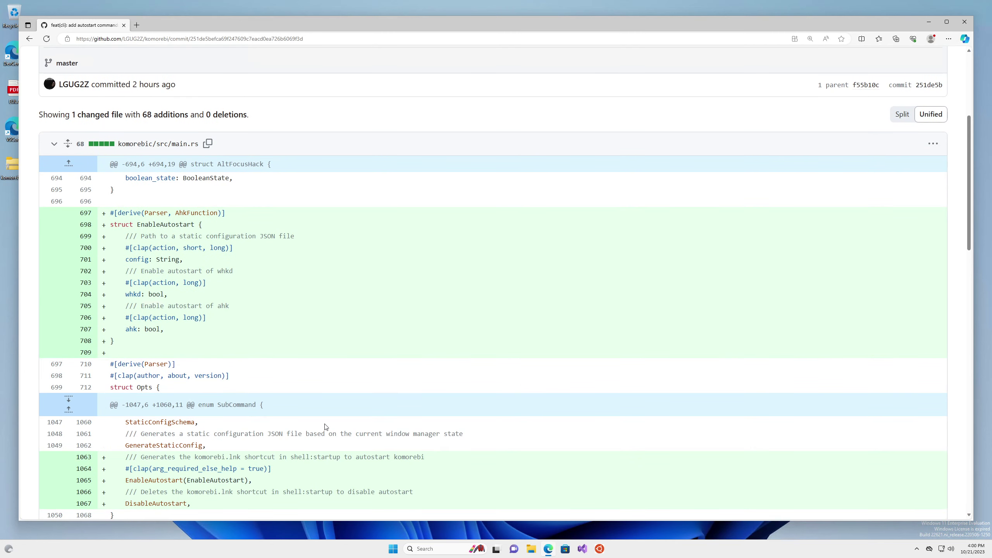
scroll(326, 427, "up", 3)
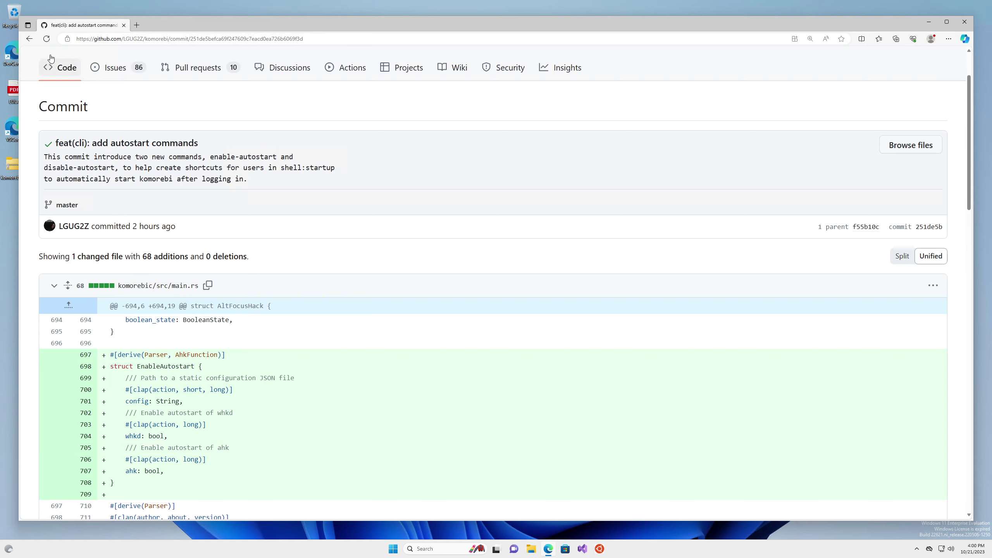
left_click(29, 39)
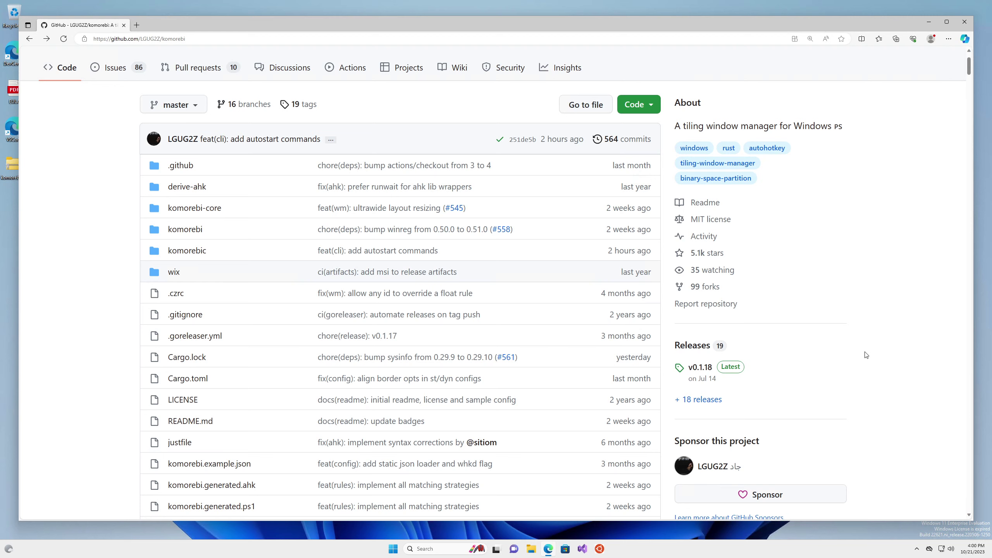
scroll(865, 355, "down", 3)
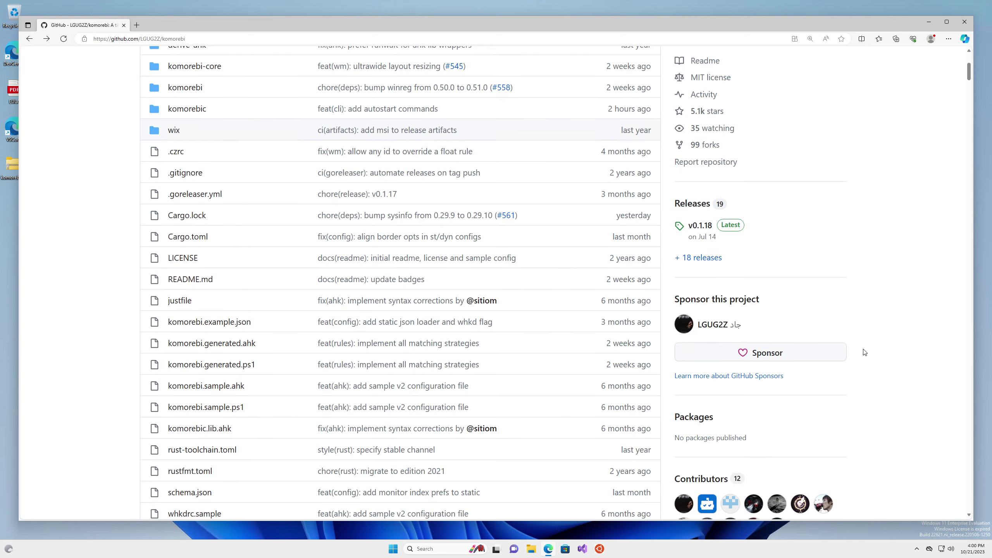
scroll(861, 350, "down", 3)
scroll(856, 347, "down", 6)
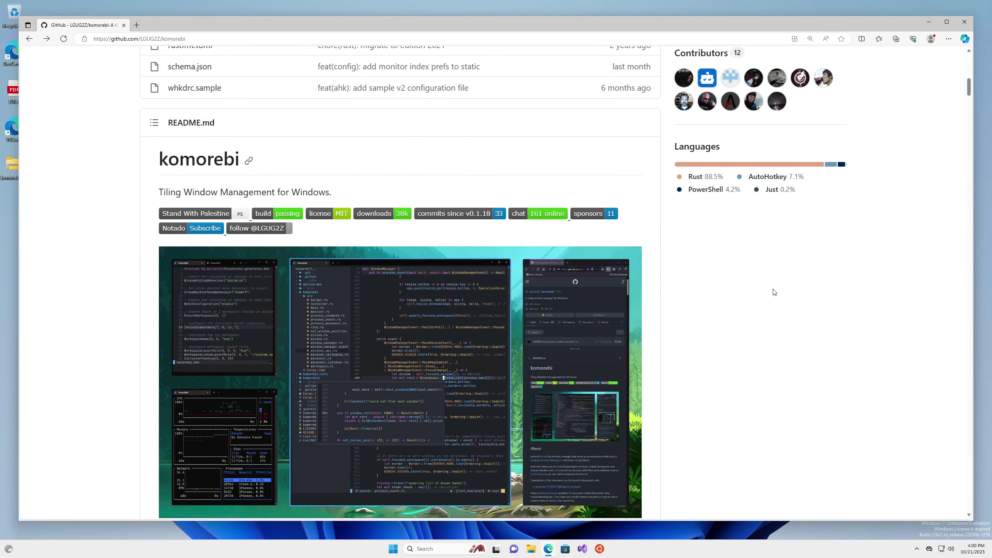
scroll(773, 298, "down", 3)
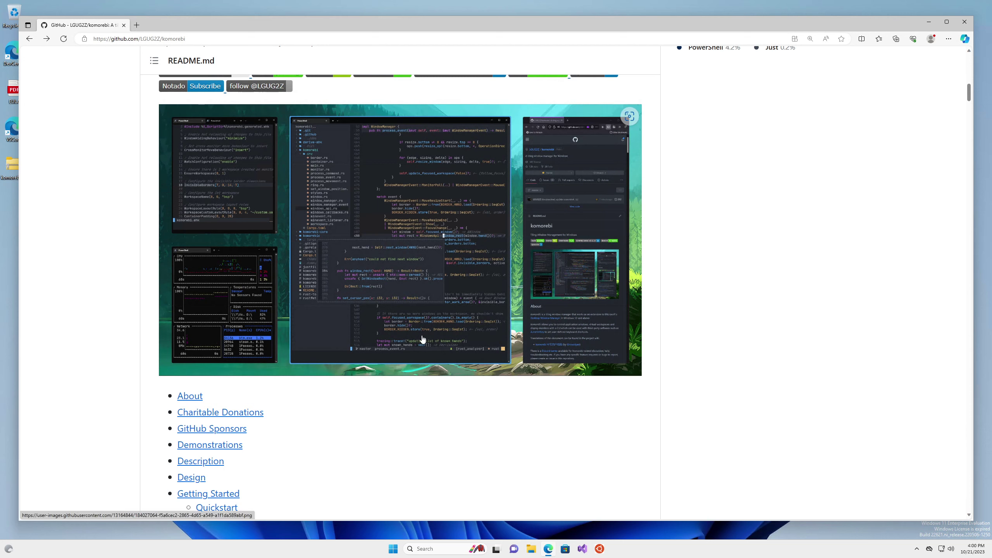
scroll(423, 339, "down", 10)
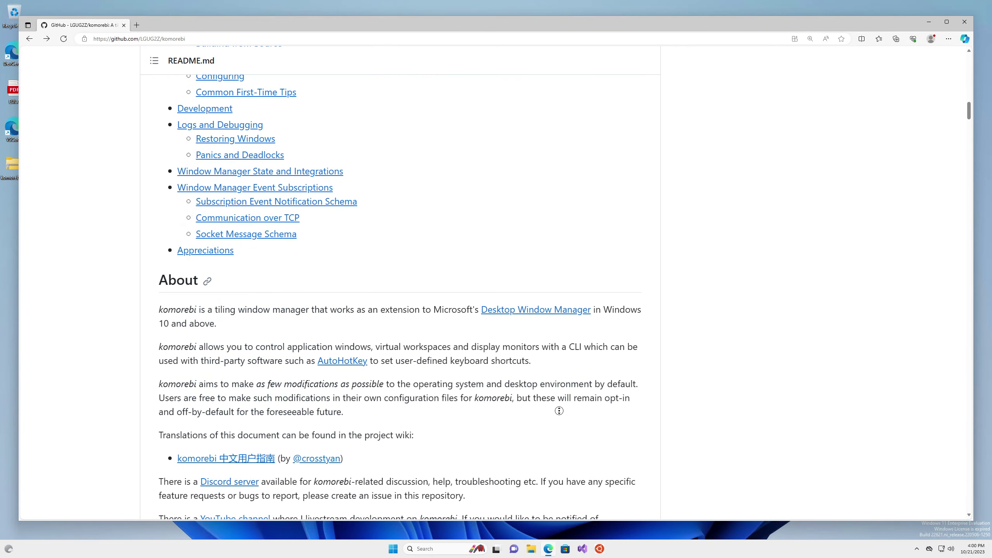
scroll(558, 410, "up", 20)
left_click(777, 69)
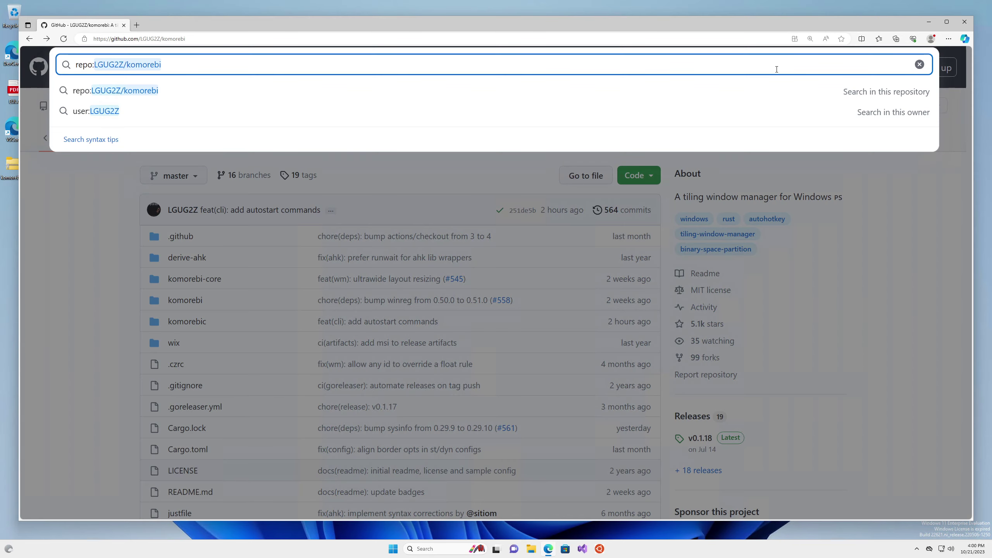
type("autostart")
key("Return")
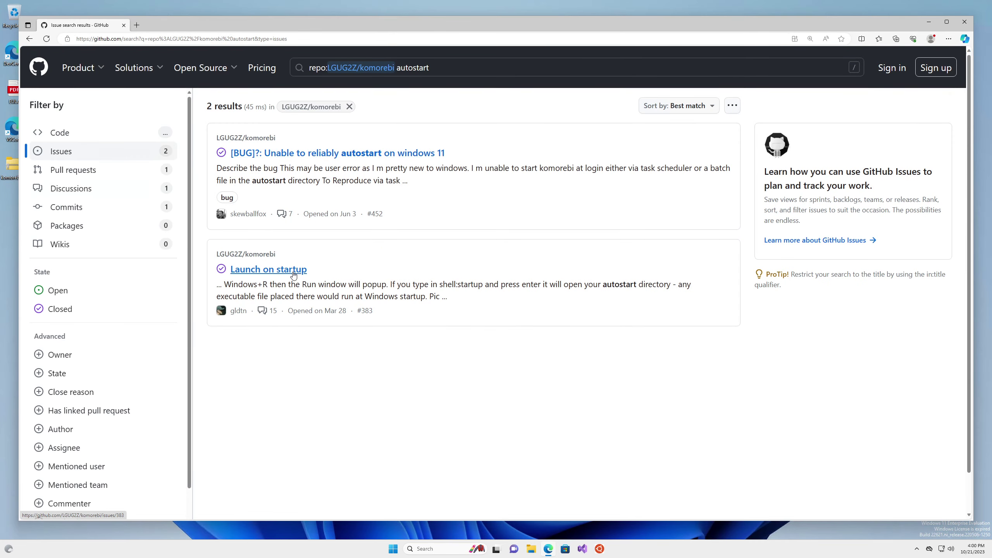
left_click(72, 189)
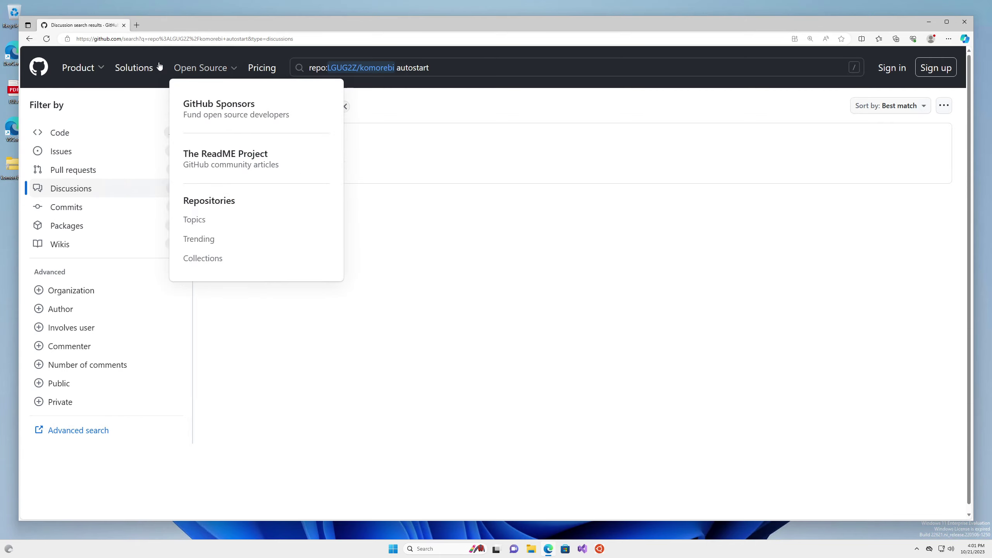
left_click(29, 37)
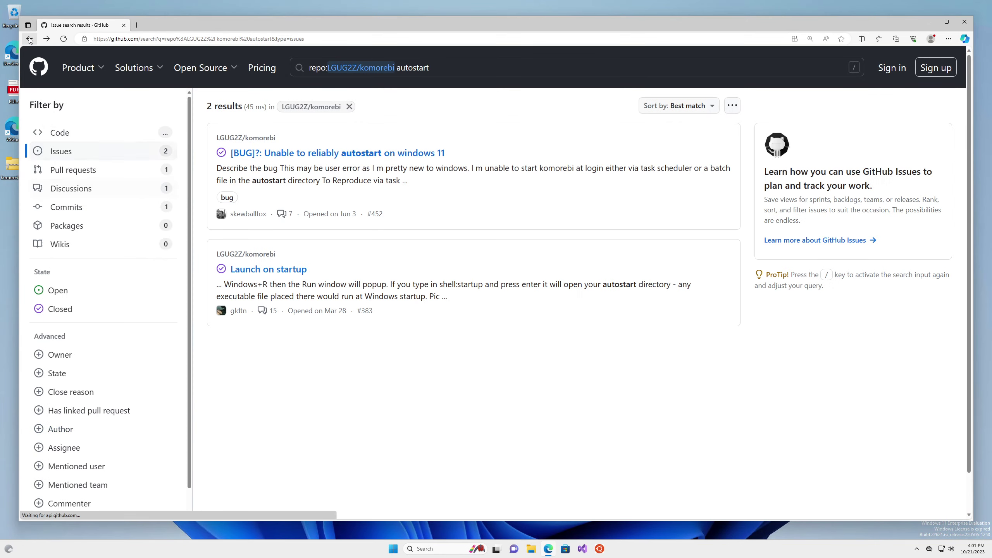
left_click(31, 37)
Open the repository owner's GitHub profile and look through its README and sponsors list.
mouse_move(110, 85)
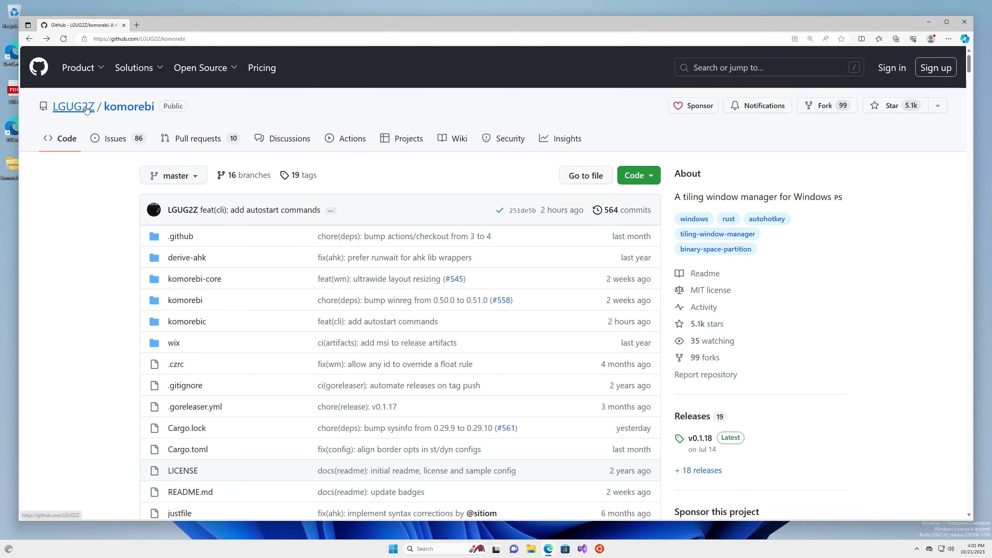
scroll(722, 312, "down", 6)
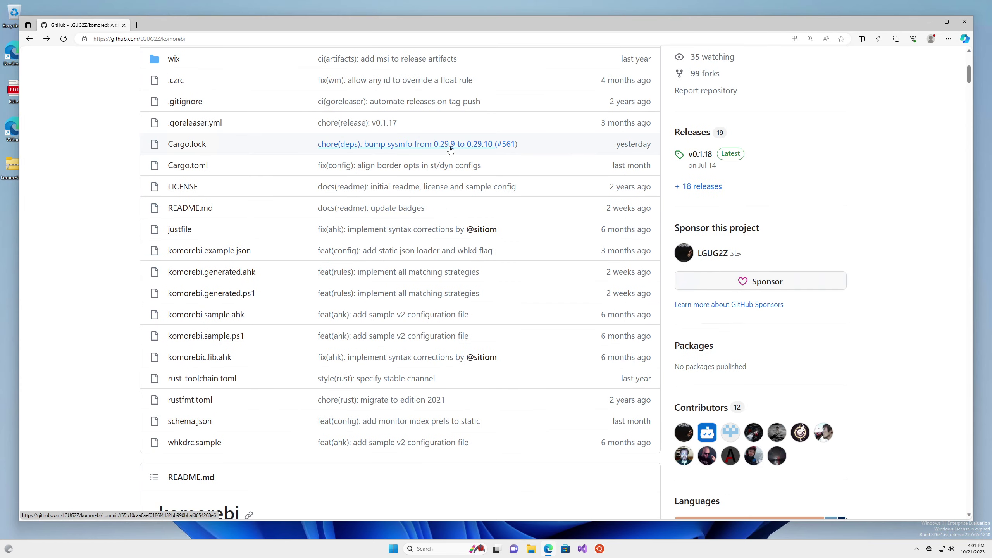
scroll(24, 107, "up", 6)
left_click(82, 110)
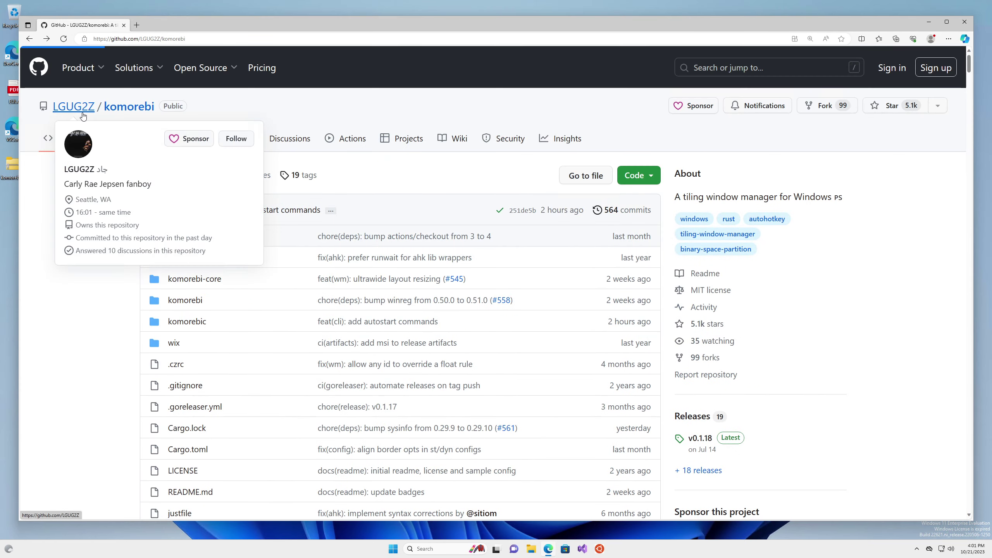
scroll(545, 369, "down", 3)
scroll(545, 369, "down", 3)
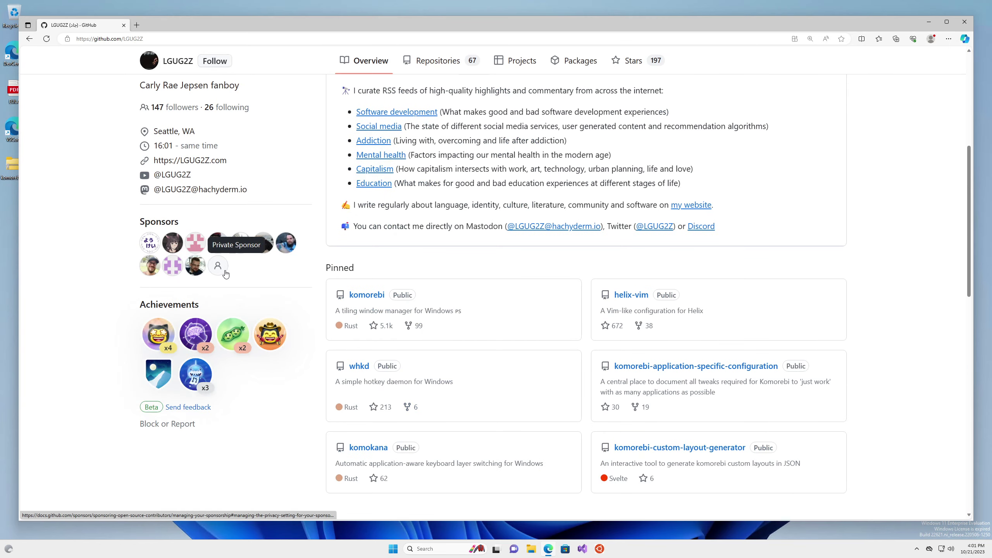
mouse_move(200, 272)
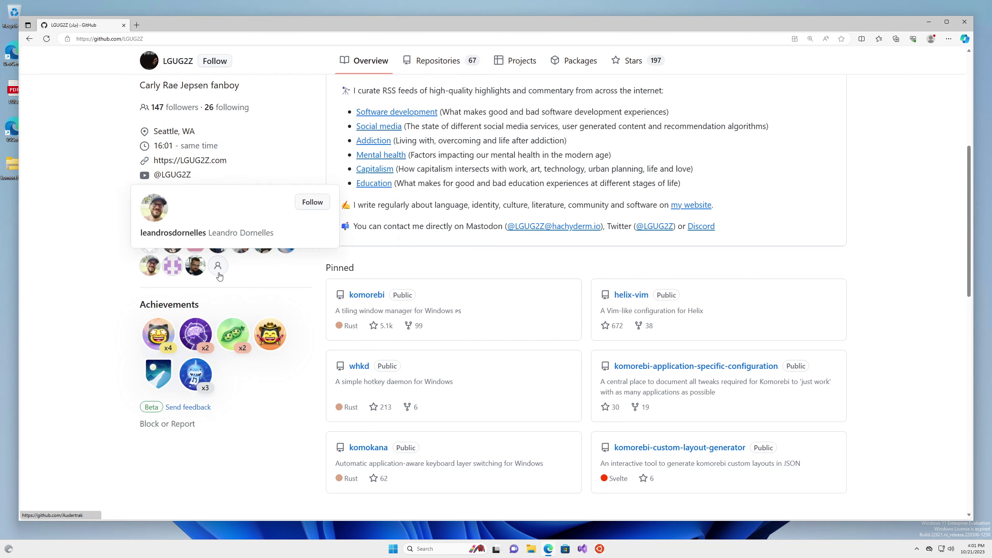
mouse_move(294, 250)
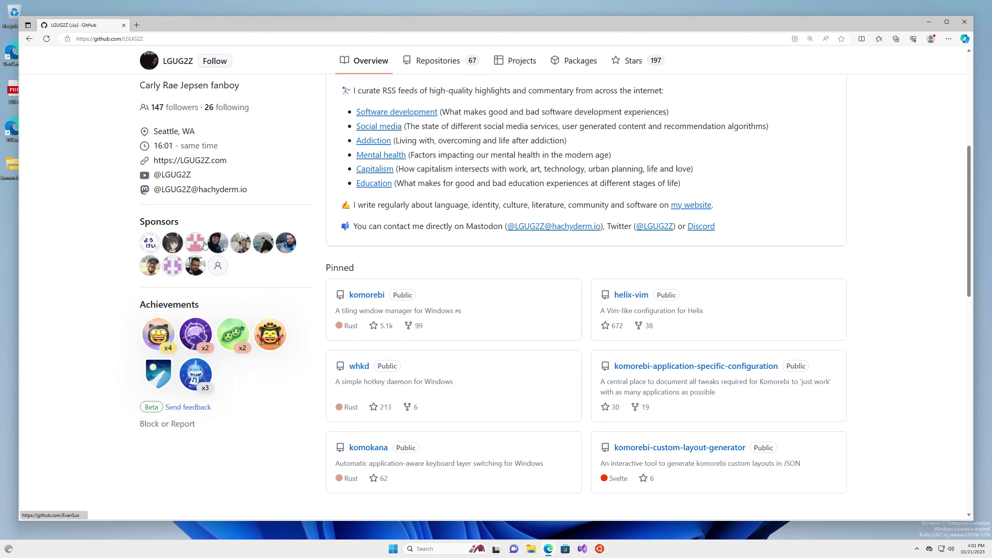
mouse_move(196, 244)
mouse_move(148, 250)
scroll(479, 387, "up", 6)
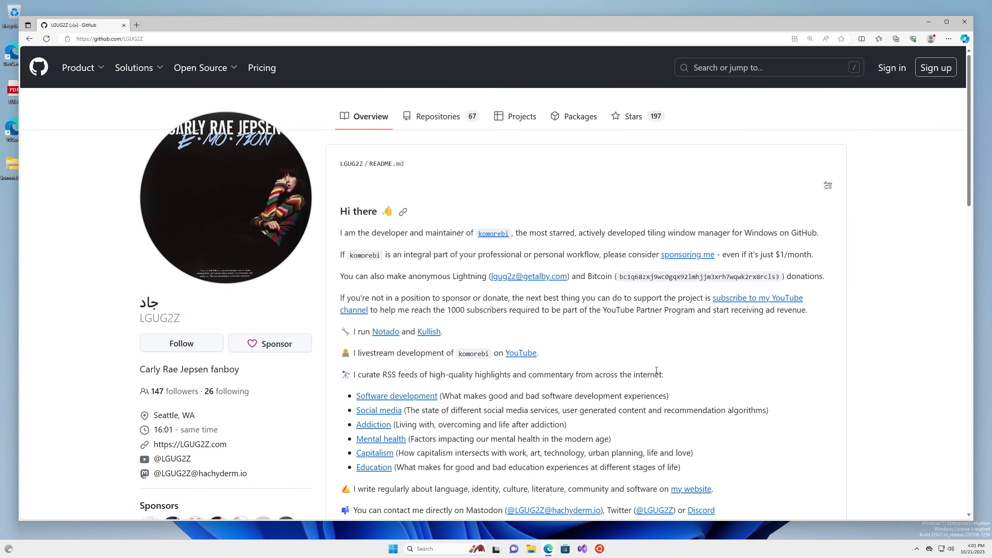
View the developer's GitHub sponsorship page, then return to the profile.
left_click(690, 256)
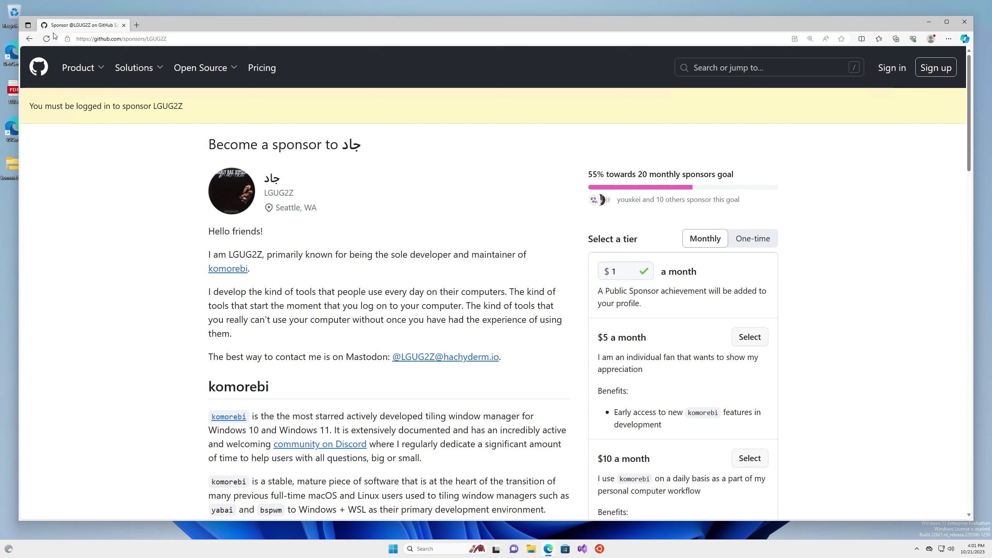
left_click(29, 38)
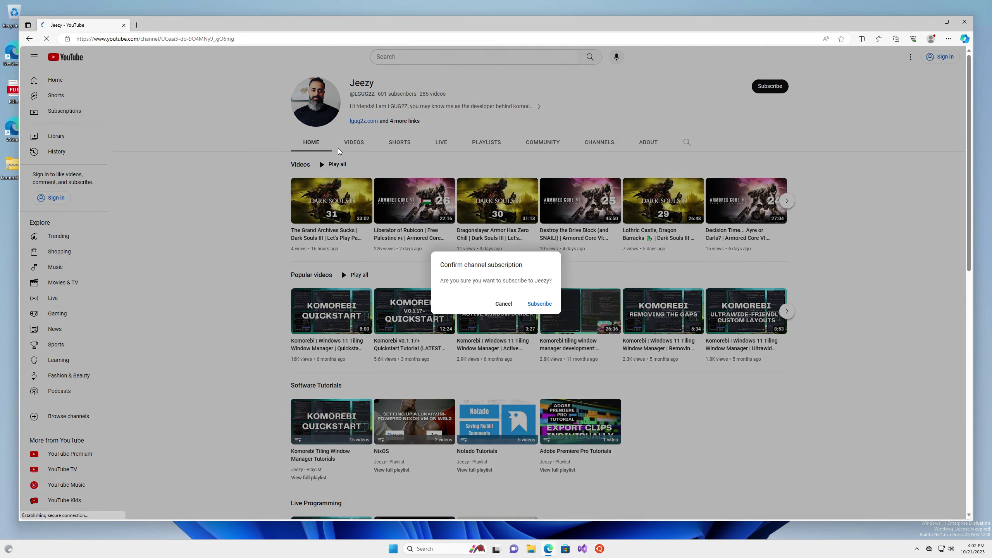
Cancel the subscription prompt, view the channel's About info, and browse its home page videos.
left_click(504, 303)
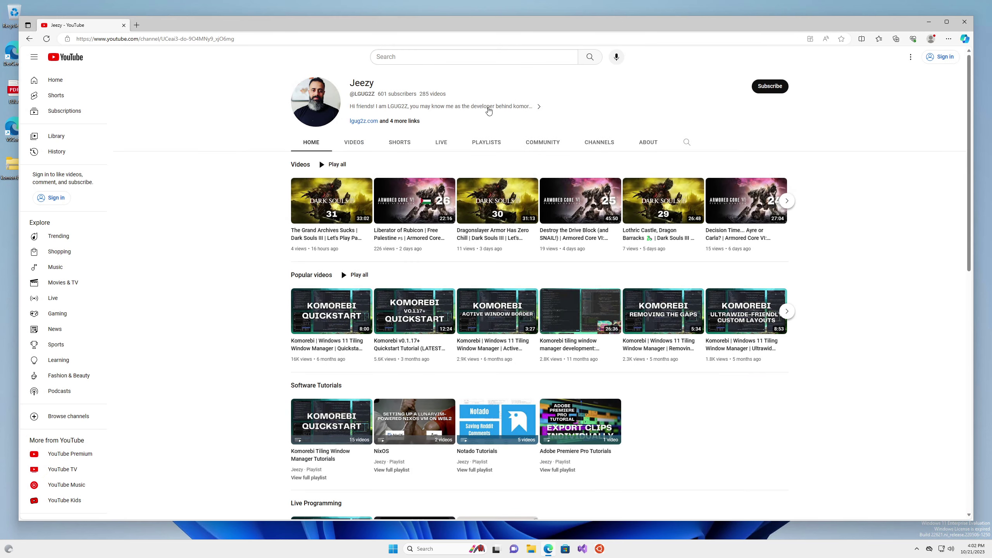
left_click_drag(376, 95, 350, 94)
left_click(443, 106)
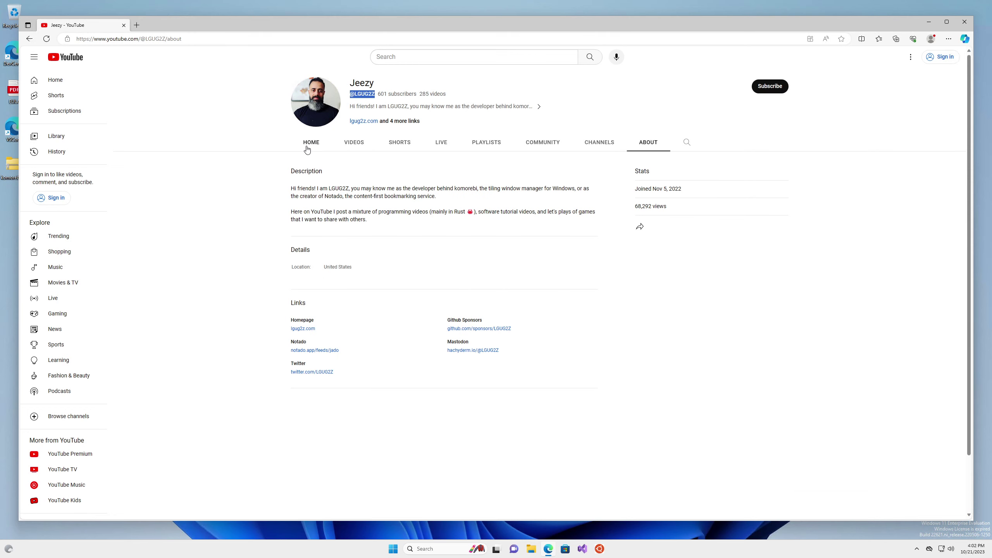
left_click(307, 143)
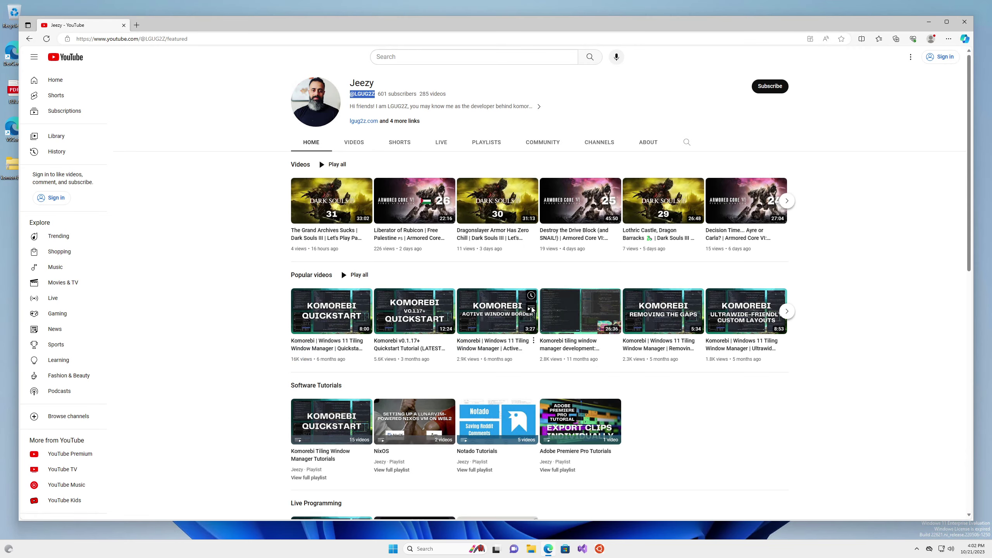
scroll(790, 318, "down", 3)
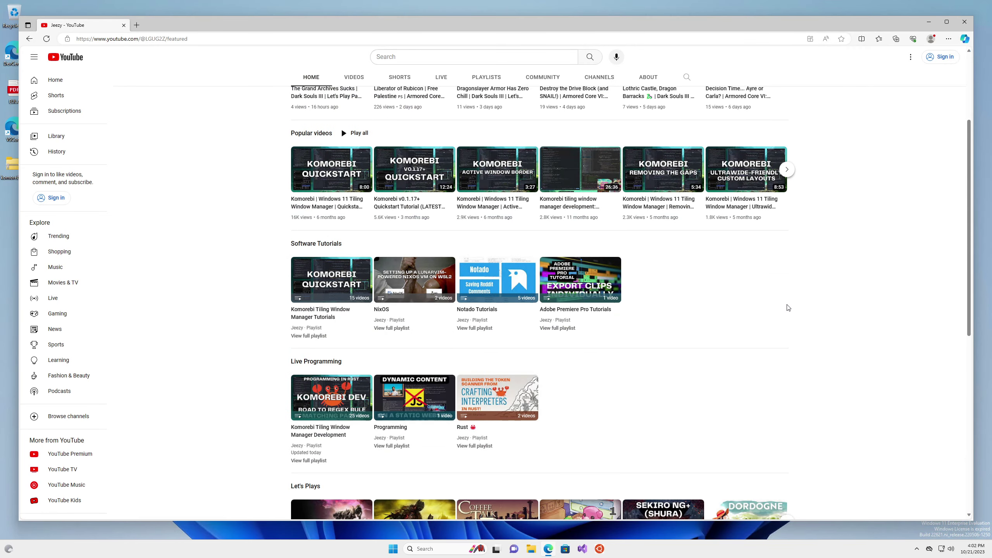
scroll(788, 308, "down", 8)
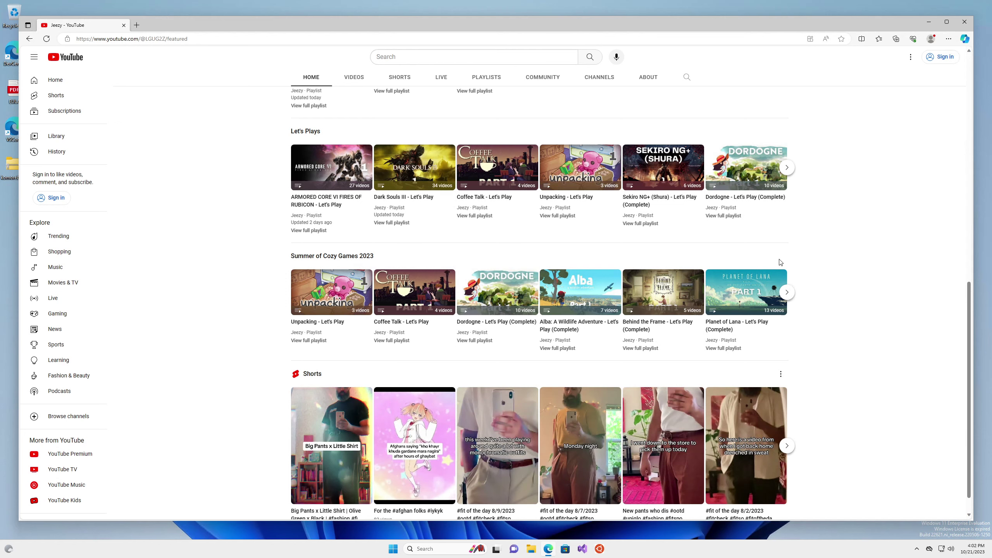
scroll(780, 262, "up", 8)
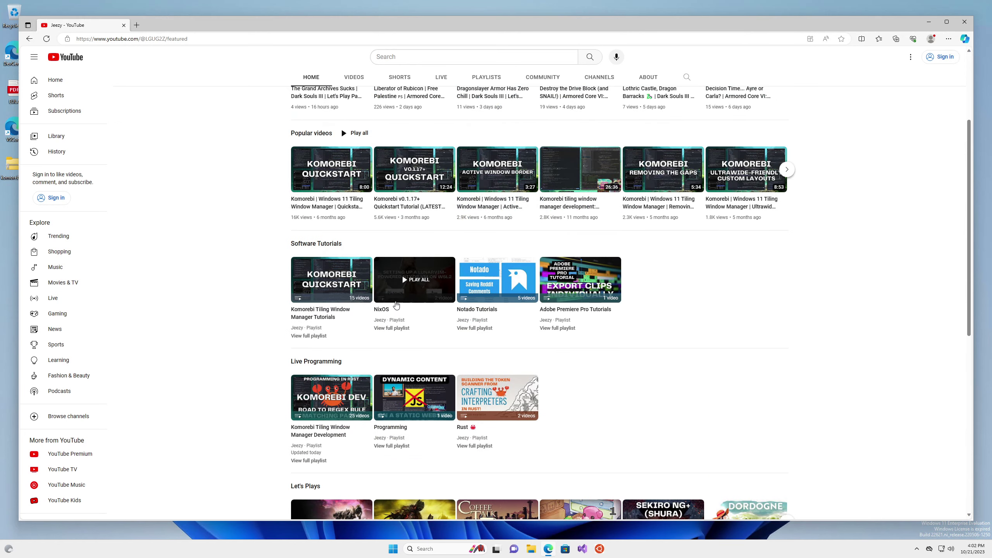
scroll(394, 326, "up", 2)
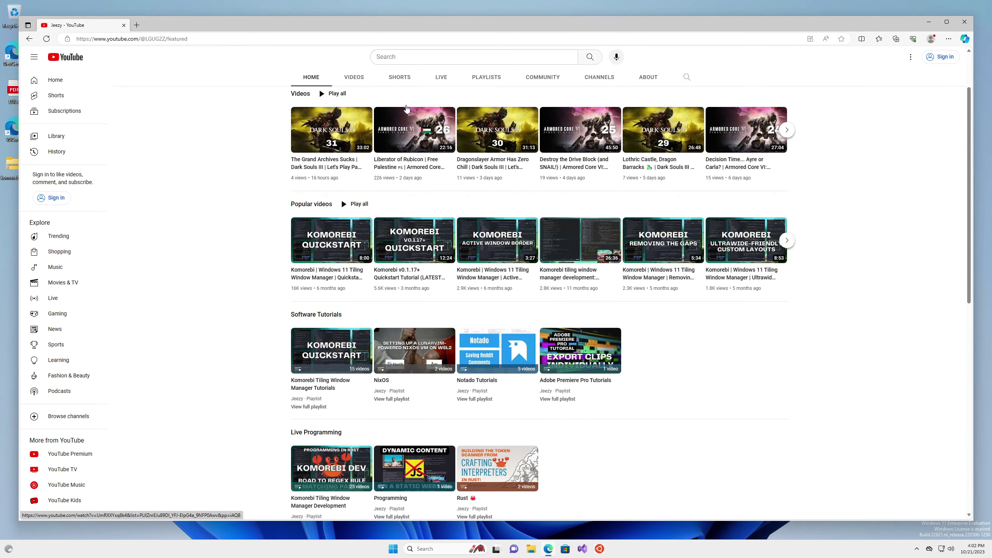
Open the channel's Playlists, including the 15-video Komorebi Tiling Window Manager Tutorials playlist.
left_click(486, 77)
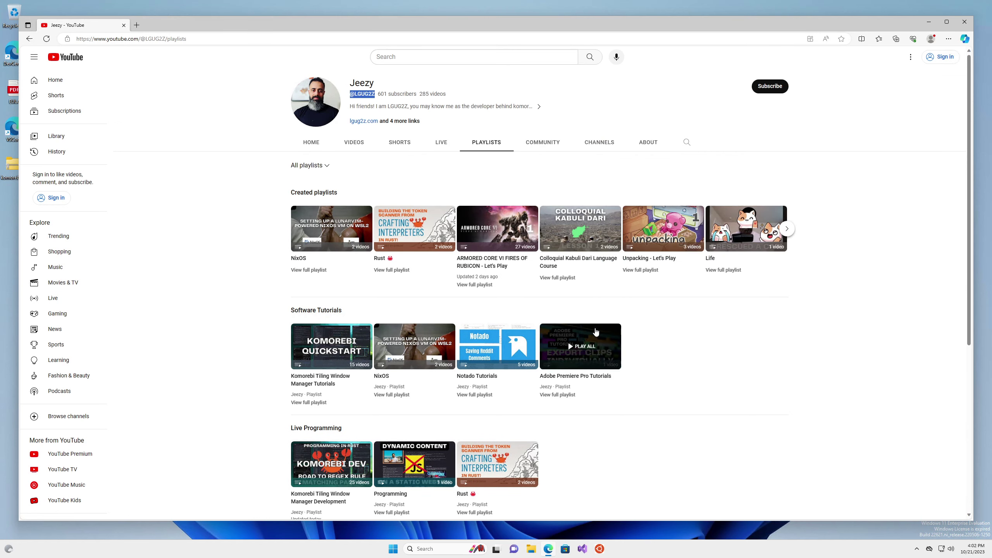
scroll(413, 348, "down", 2)
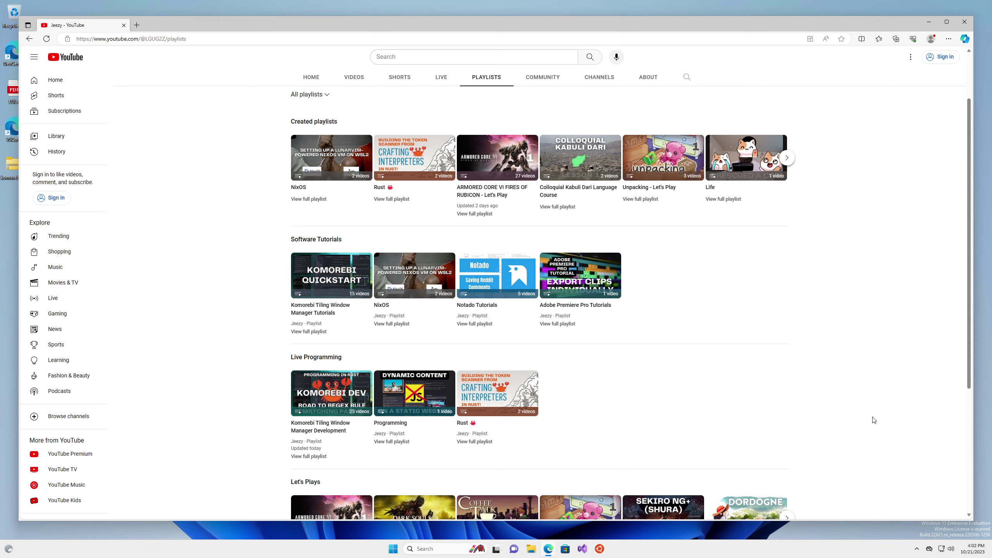
scroll(891, 416, "up", 2)
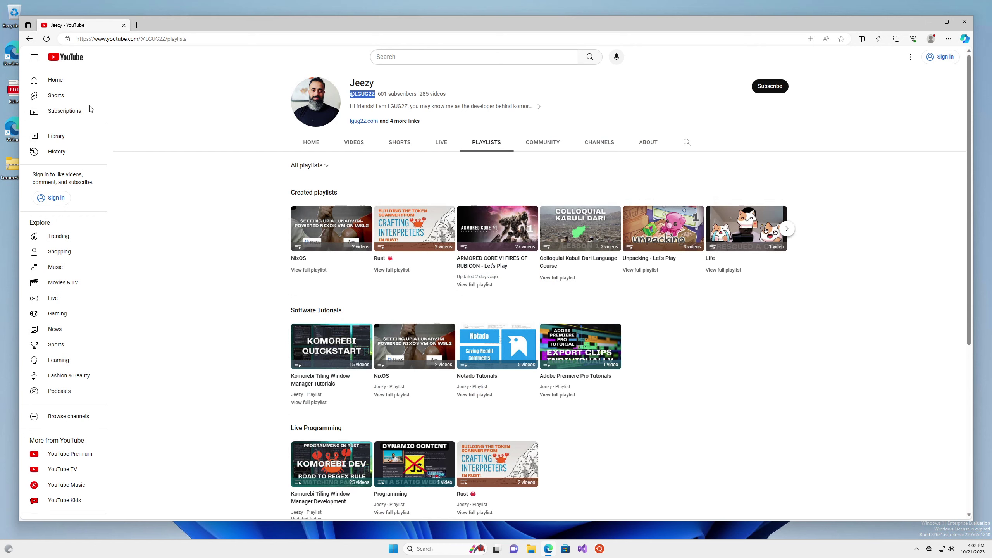
Go back through the YouTube pages and GitHub profile to the komorebi repository, then scroll to its README.
left_click(29, 39)
left_click(29, 39)
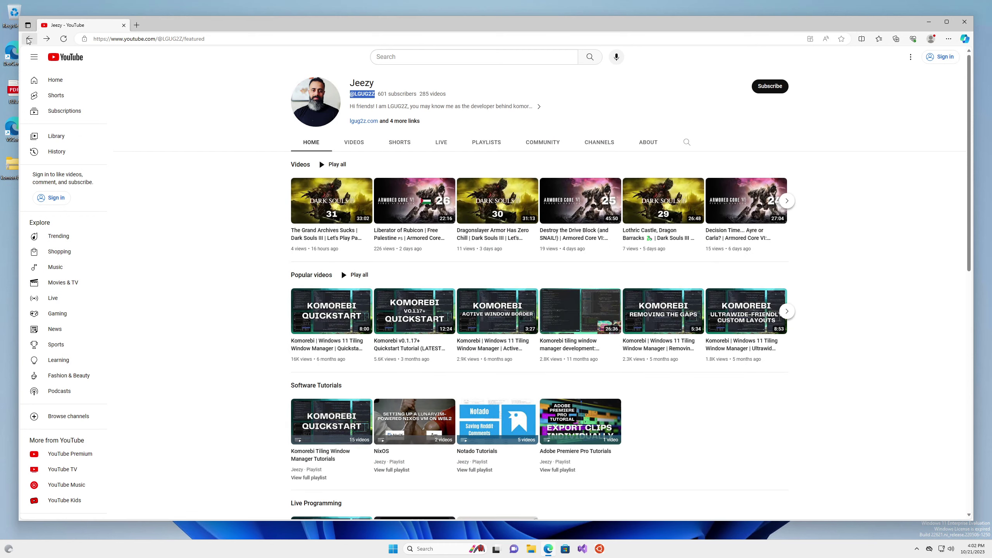
left_click(29, 39)
left_click(29, 39)
left_click(29, 39)
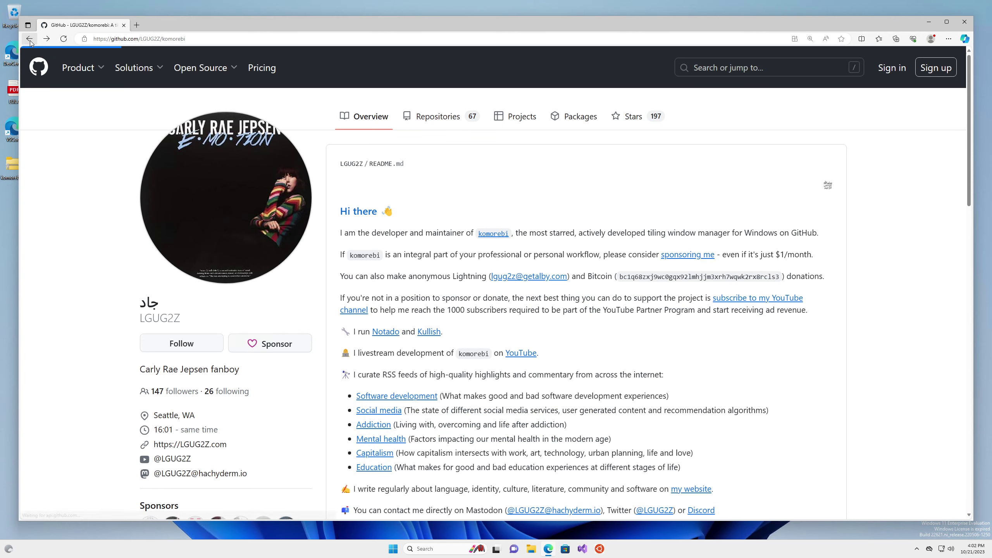
scroll(527, 346, "down", 15)
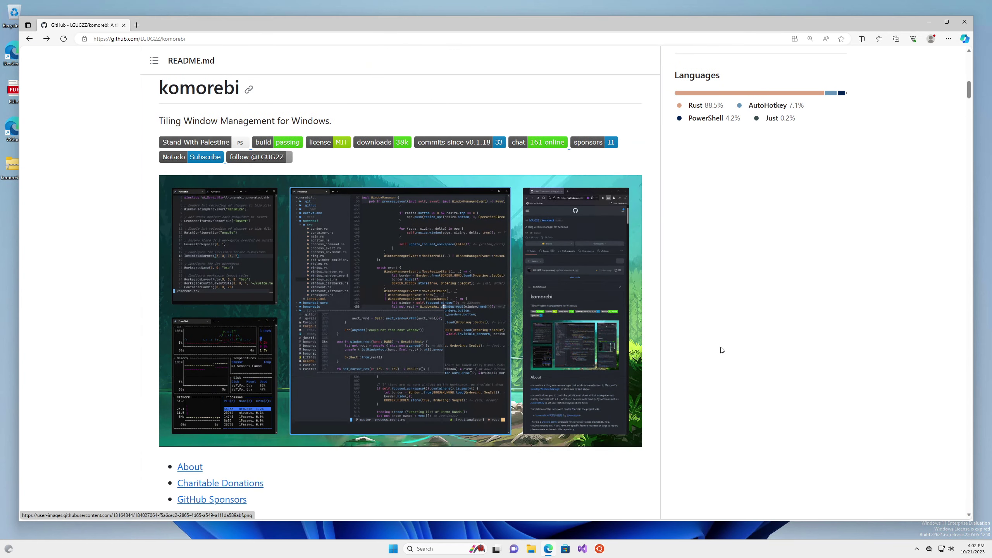